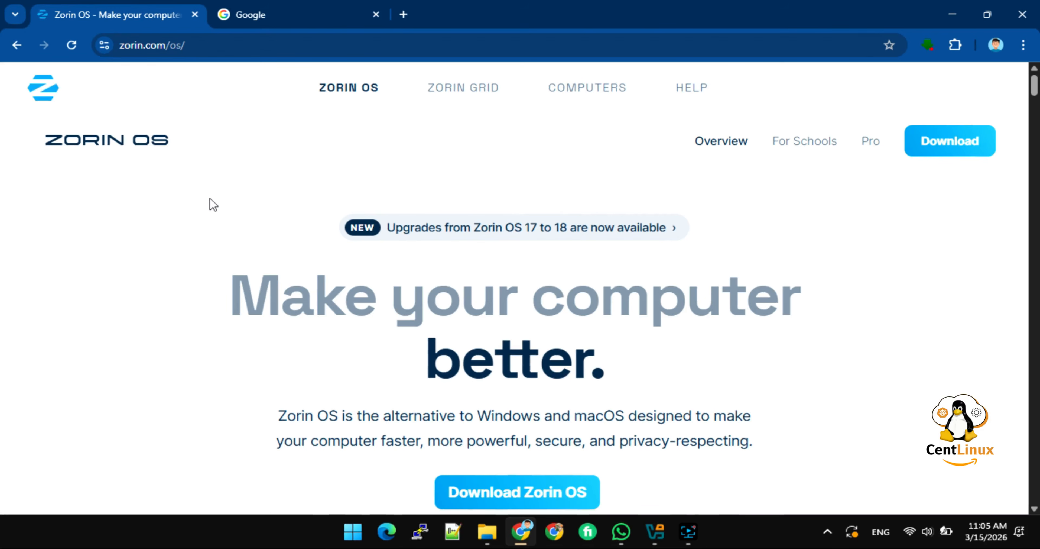
- Open the Zorin OS download page from the Zorin OS overview page
scroll(210, 197, down, 2)
click(524, 424)
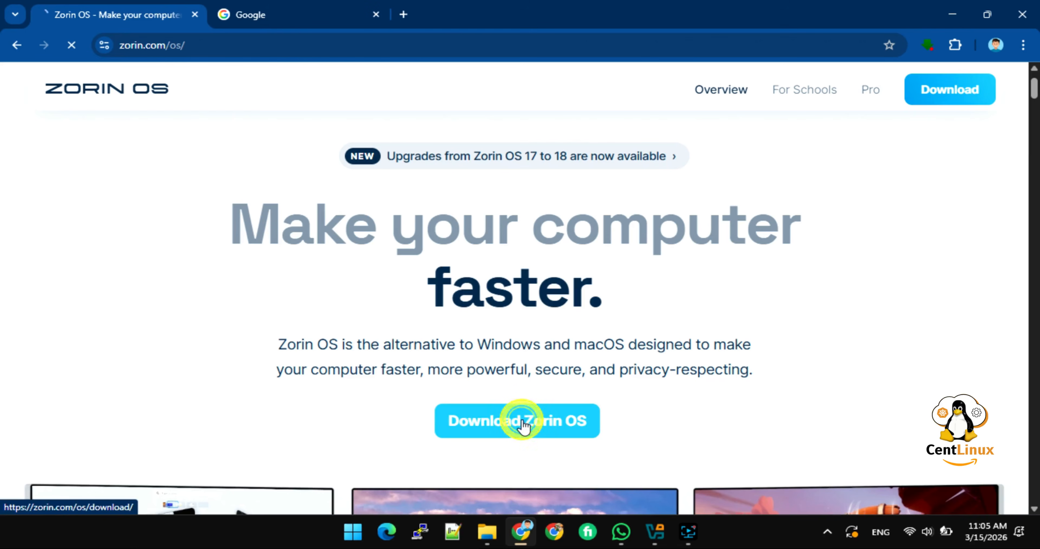
scroll(346, 290, down, 4)
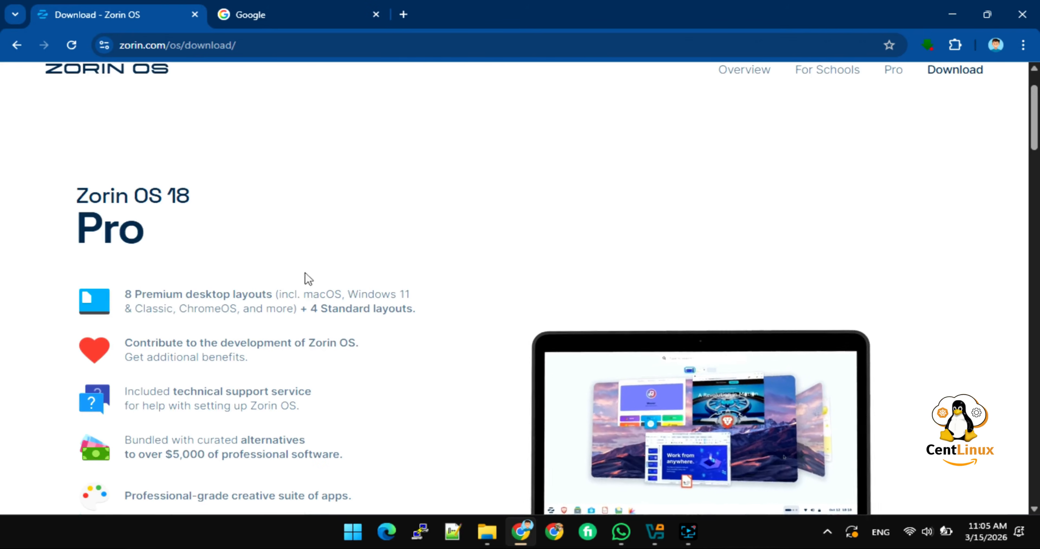
- Examine the features and price of the Zorin OS 18 Pro edition on the download page
drag(77, 121, 191, 162)
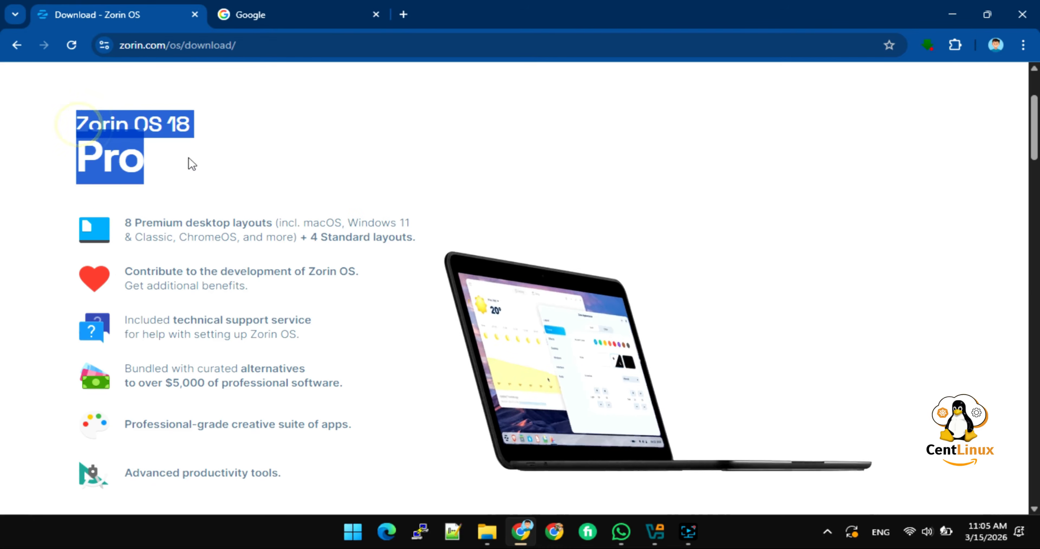
click(190, 162)
scroll(255, 208, down, 3)
scroll(254, 206, down, 3)
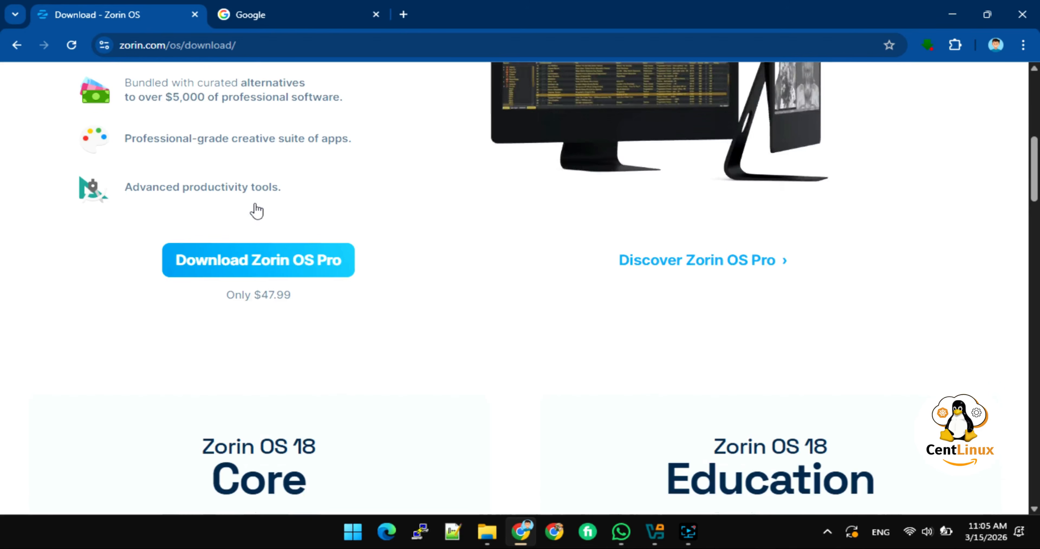
triple_click(226, 294)
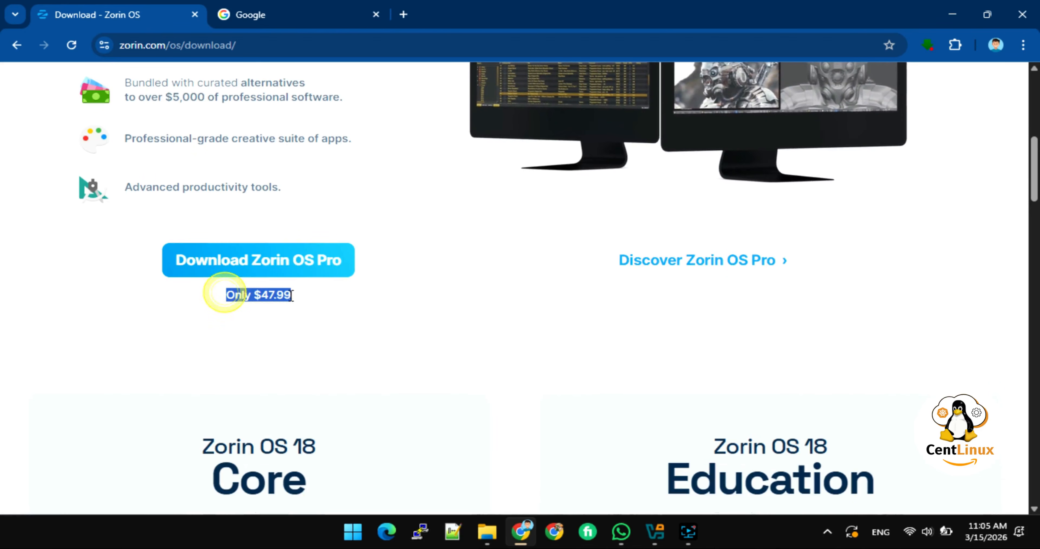
click(315, 300)
- Compare the Zorin OS 18 Core and Education editions on the download page
scroll(315, 300, down, 5)
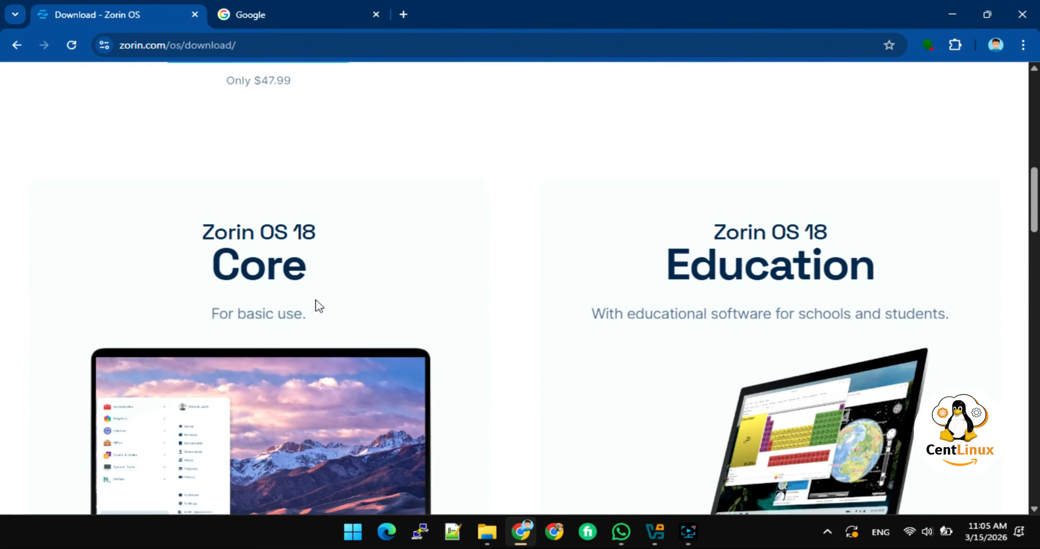
scroll(315, 299, down, 2)
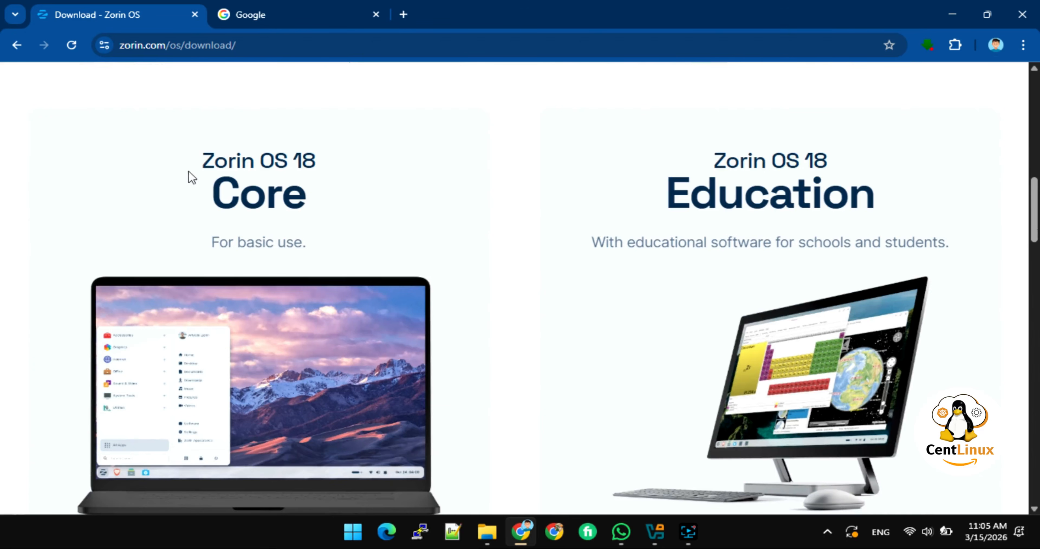
drag(194, 163, 324, 208)
drag(715, 162, 919, 202)
click(917, 193)
scroll(507, 198, down, 3)
scroll(508, 198, down, 2)
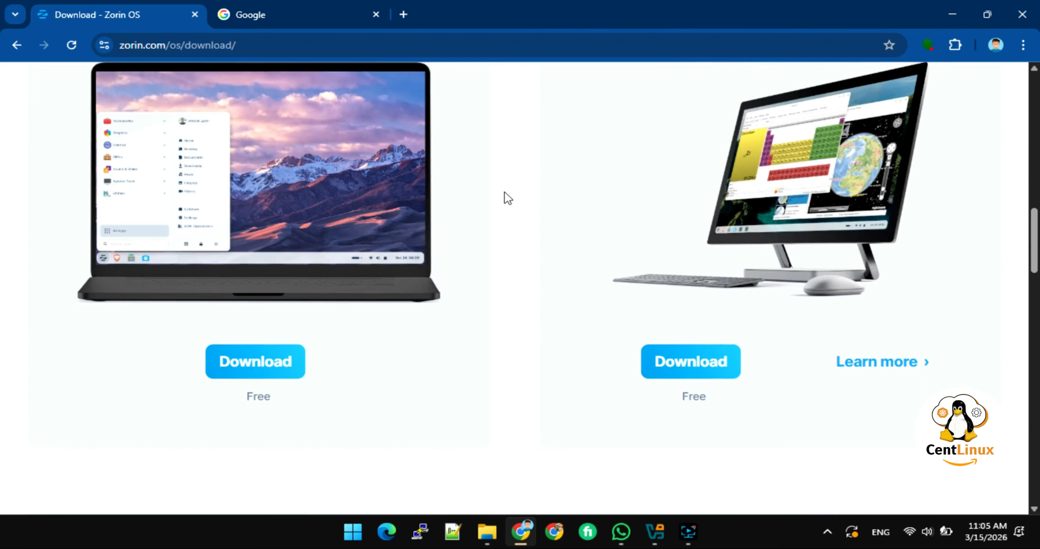
- Download Zorin OS 18 Core without subscribing to the newsletter, and check the download's progress in the browser
click(249, 360)
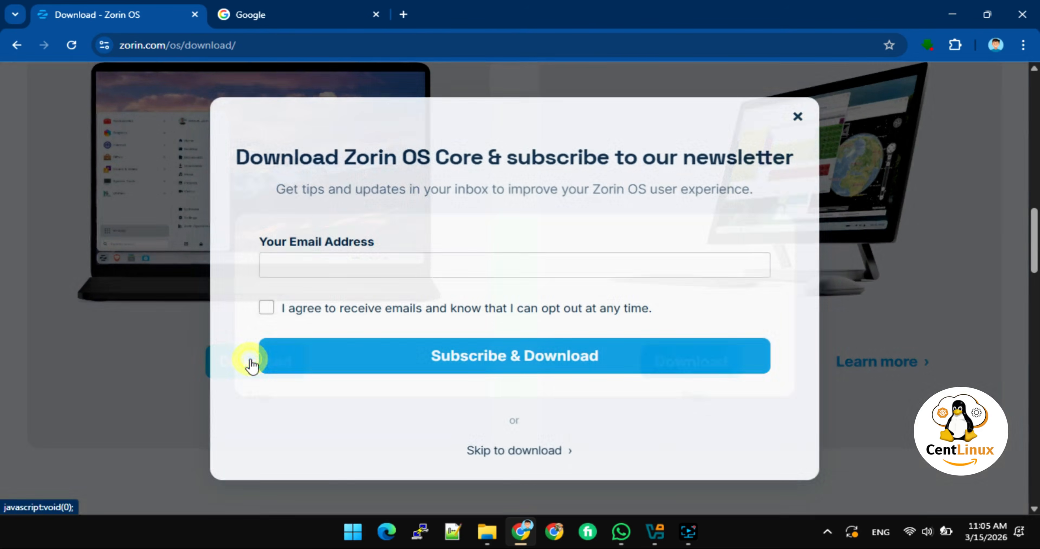
click(521, 451)
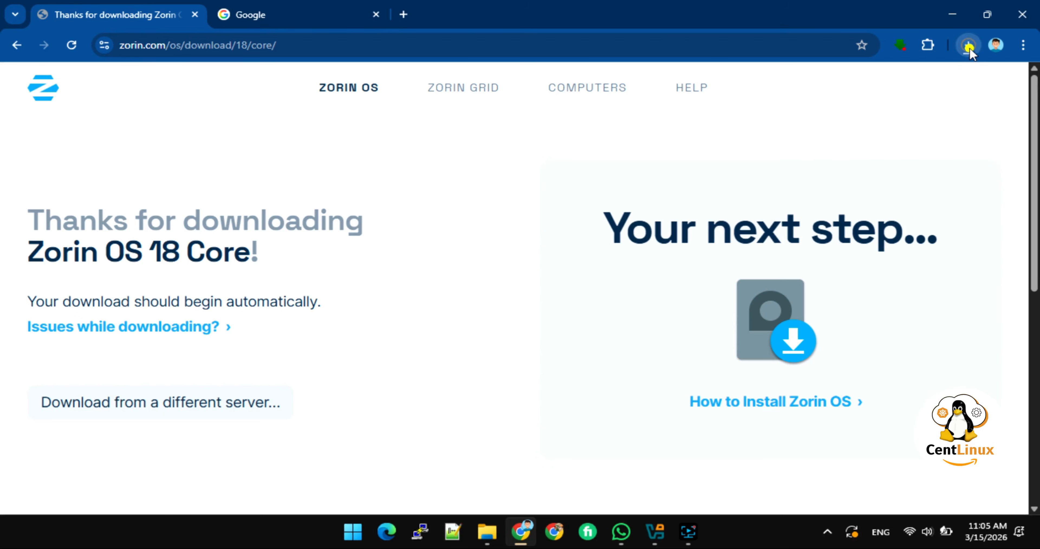
click(970, 48)
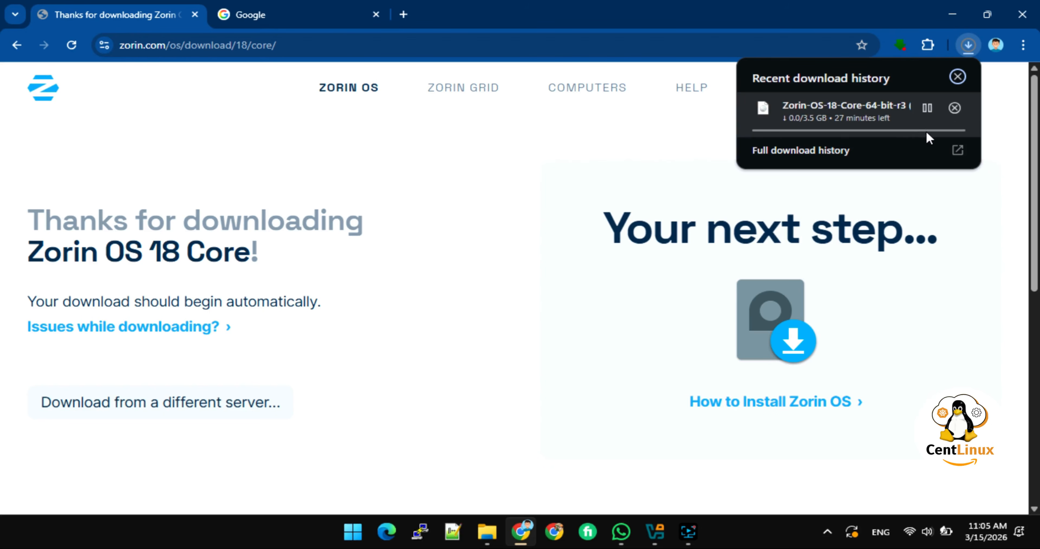
click(995, 100)
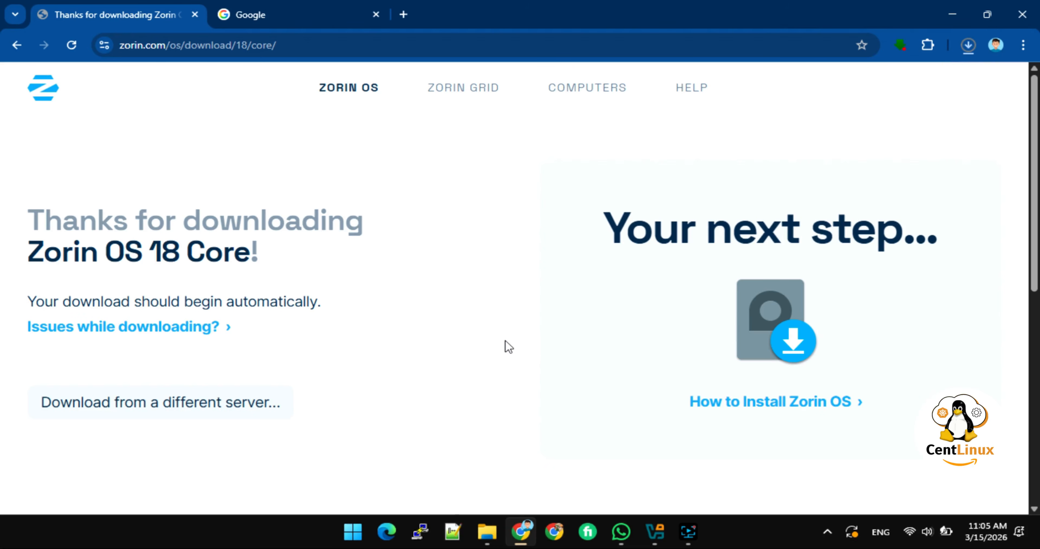
- Switch to File Explorer and locate Zorin-OS-18-Core-64-bit-r3.iso in the Downloads folder
click(487, 531)
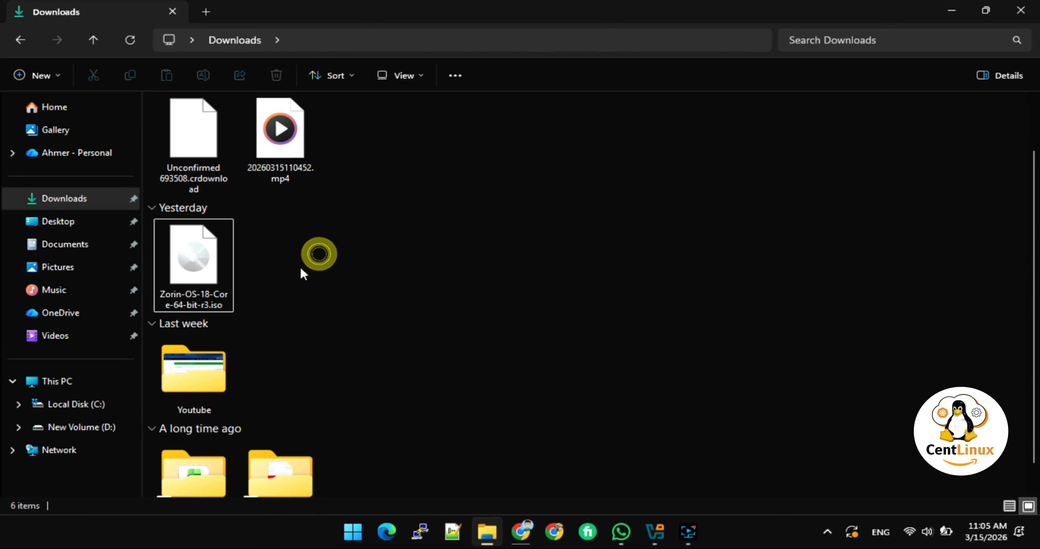
click(194, 275)
click(338, 273)
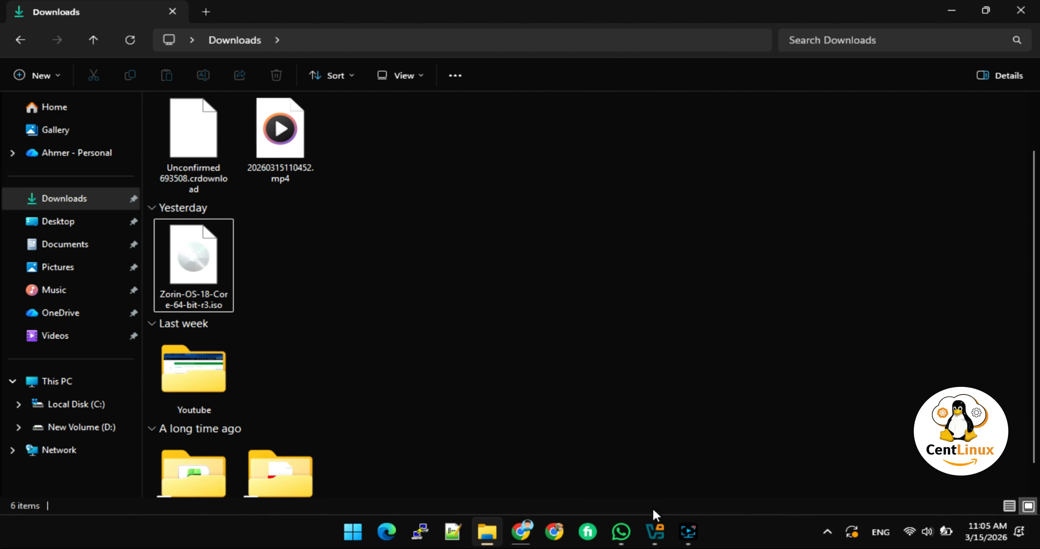
- Switch back to Chrome and search Google for "zorin os 18 system requirements"
click(520, 531)
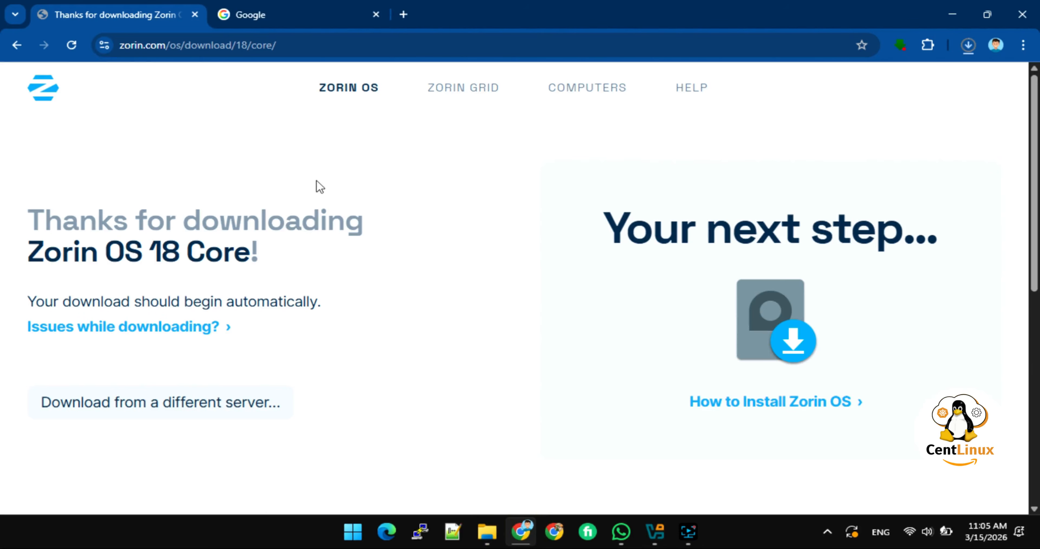
click(280, 22)
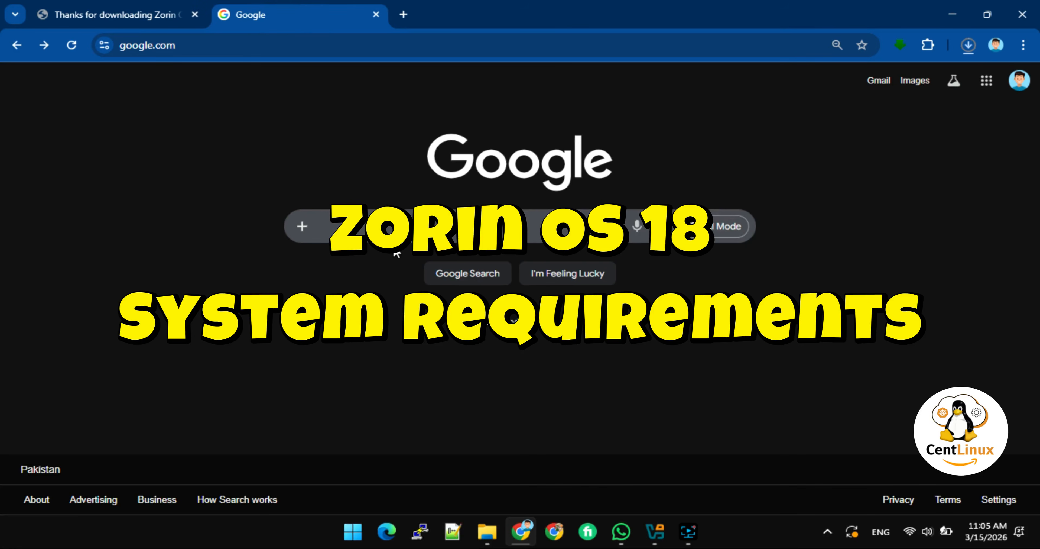
click(391, 228)
text(zorin)
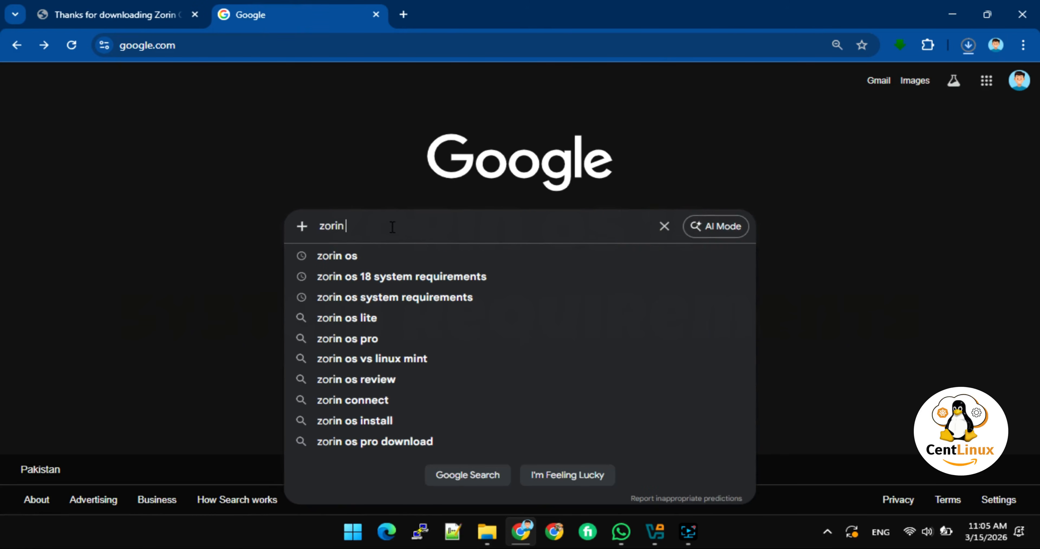
text( os 18)
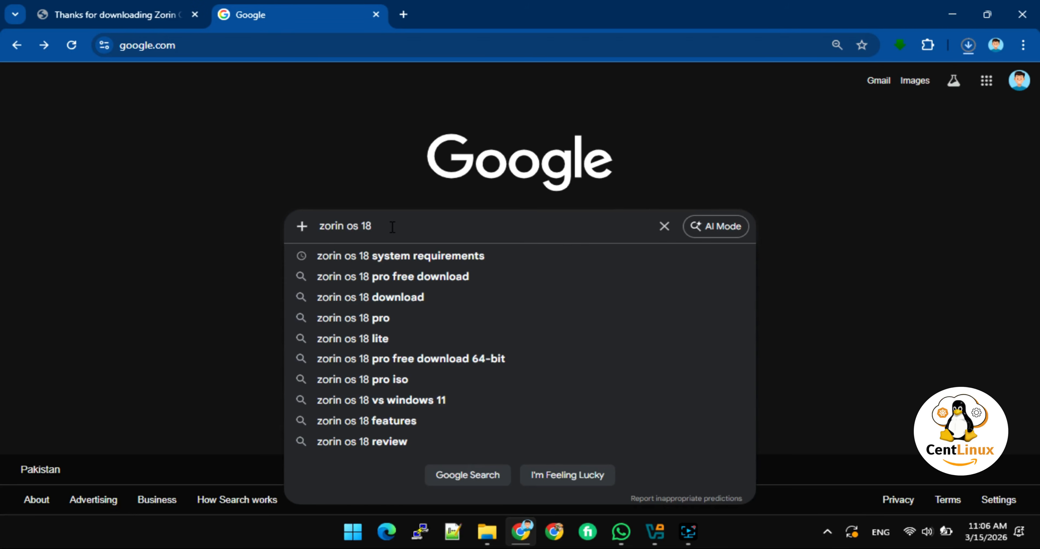
key(Down)
key(Return)
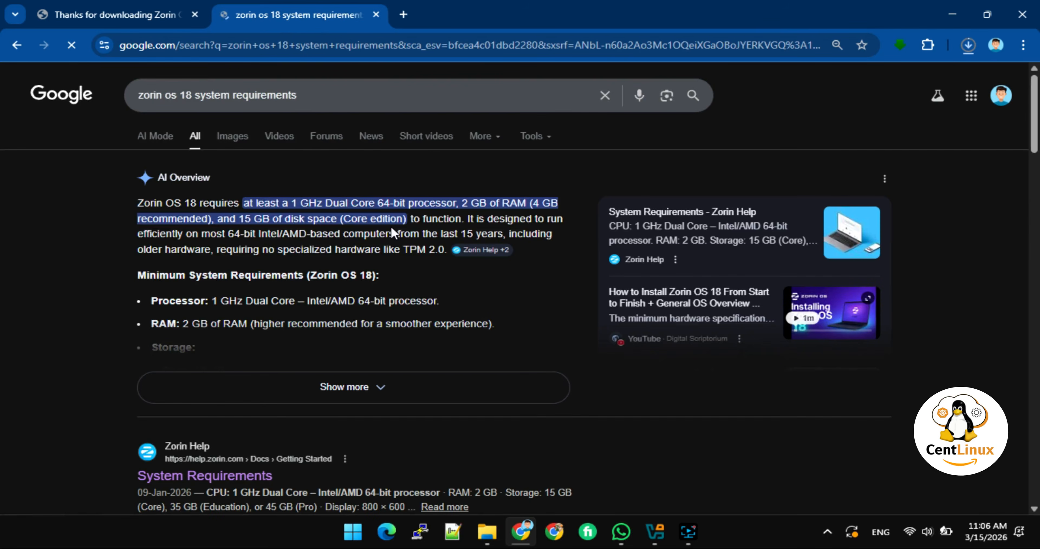
- Examine the minimum processor, RAM and disk space requirements for Zorin OS 18 in the AI Overview
click(356, 234)
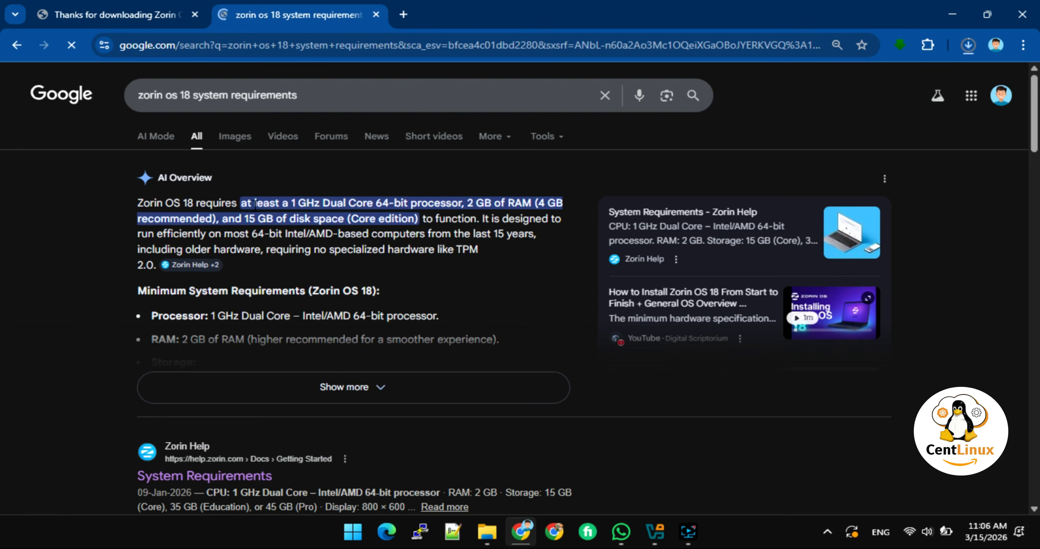
click(471, 203)
click(540, 203)
click(557, 217)
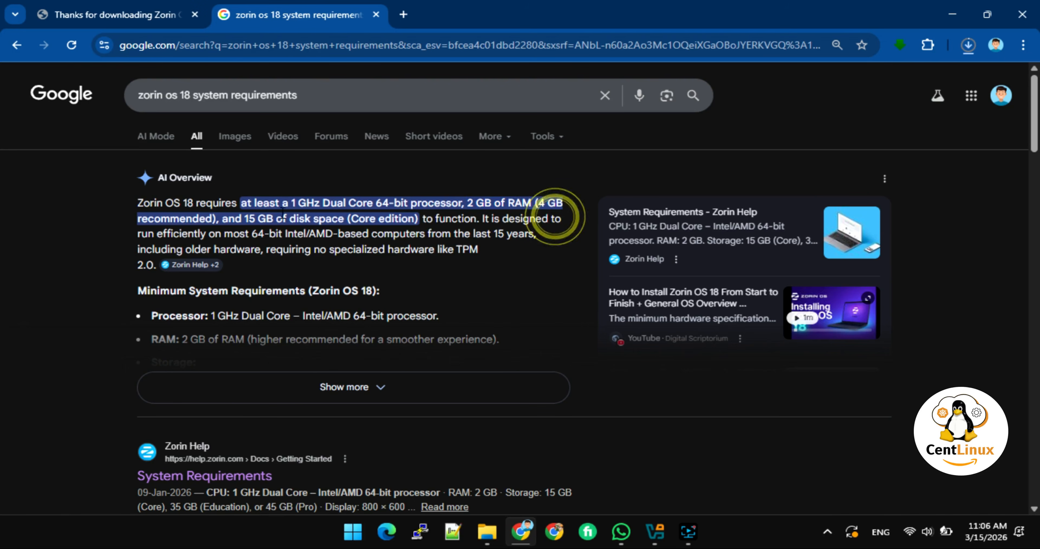
drag(243, 218, 311, 218)
click(311, 218)
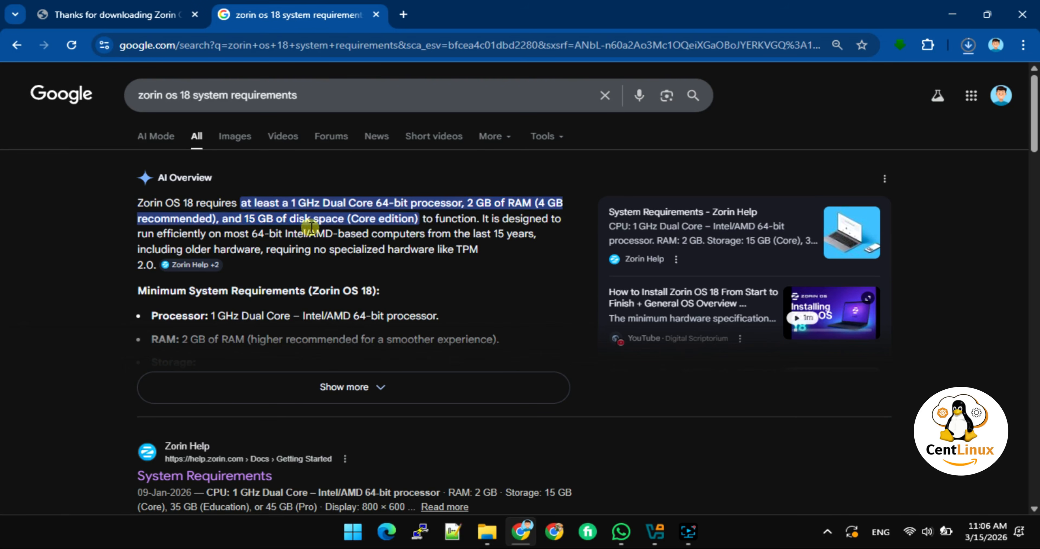
- Switch to Oracle VirtualBox Manager and start a new virtual machine named zorin-01.centlinux.com
click(643, 525)
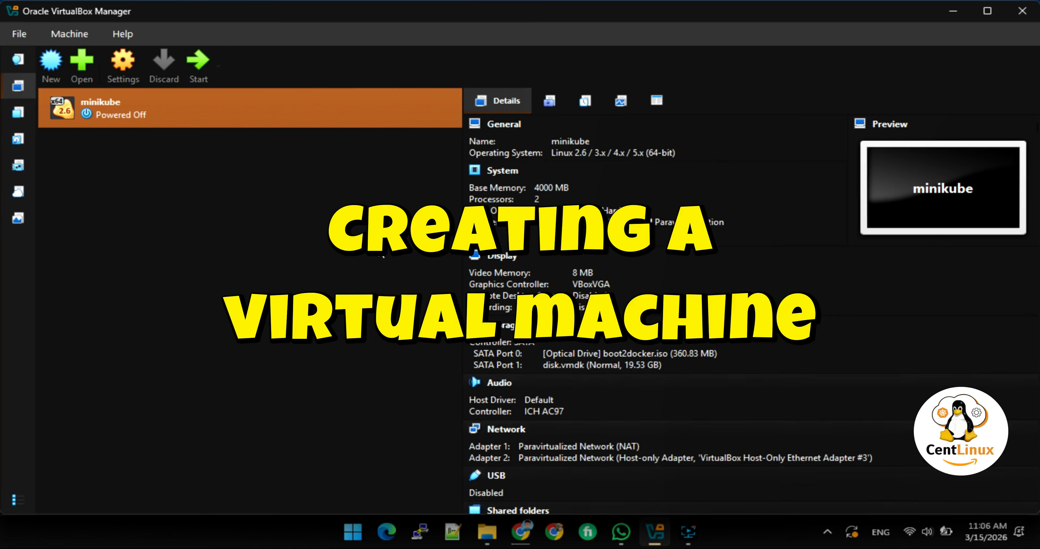
click(52, 65)
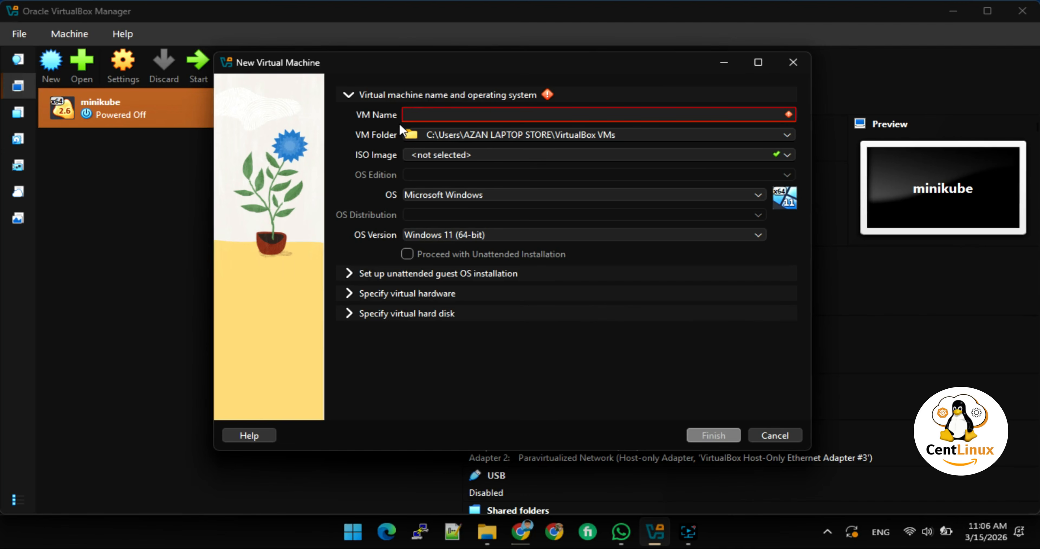
text(zorin)
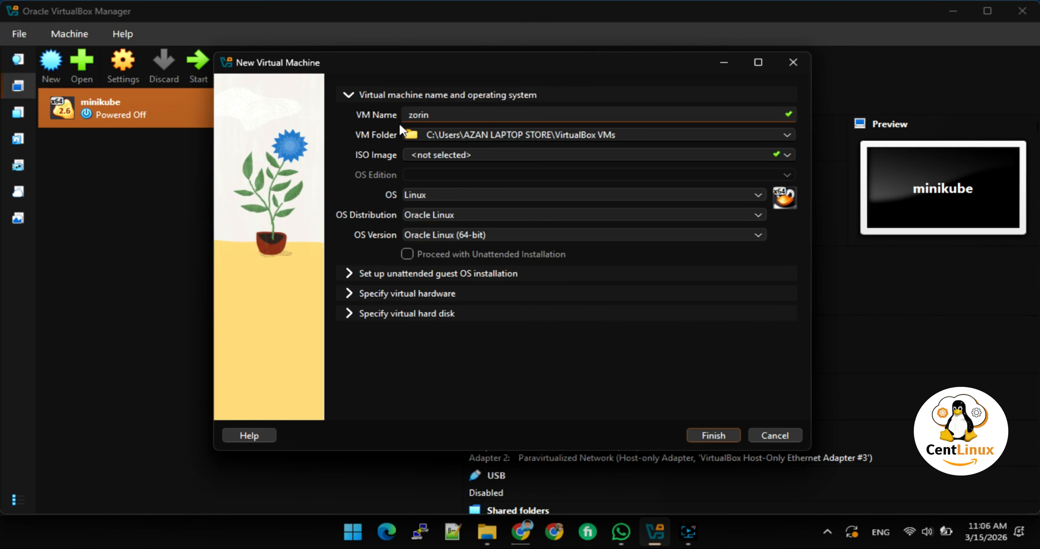
text(-01.centlinux.com)
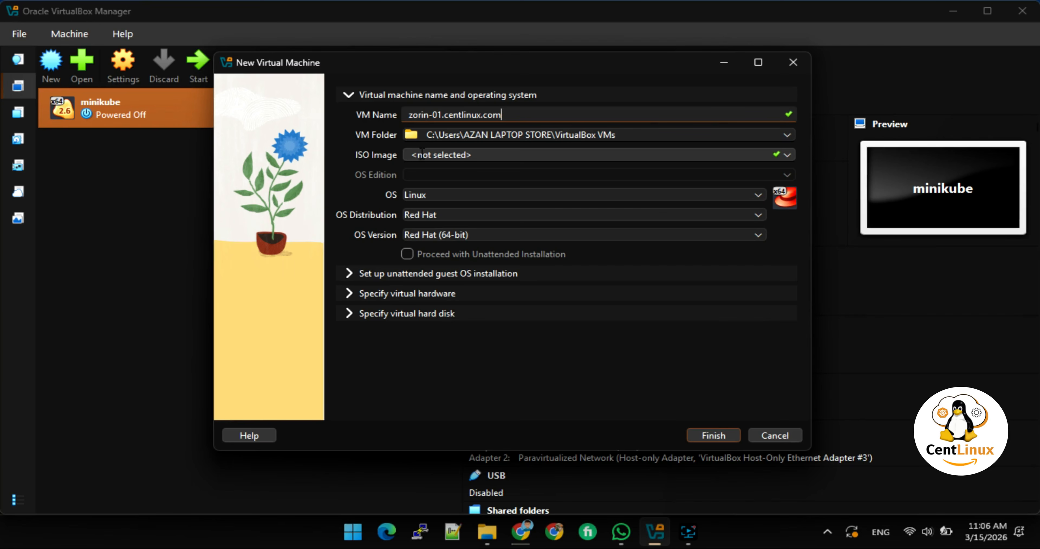
- Set the virtual machine's ISO image to Zorin-OS-18-Core-64-bit-r3.iso from the Downloads folder
click(791, 155)
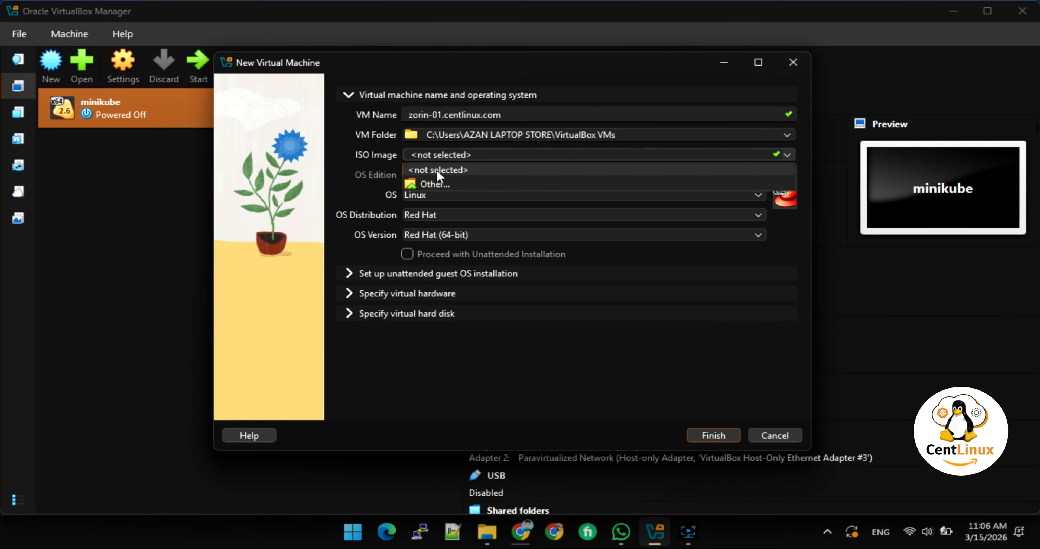
click(432, 183)
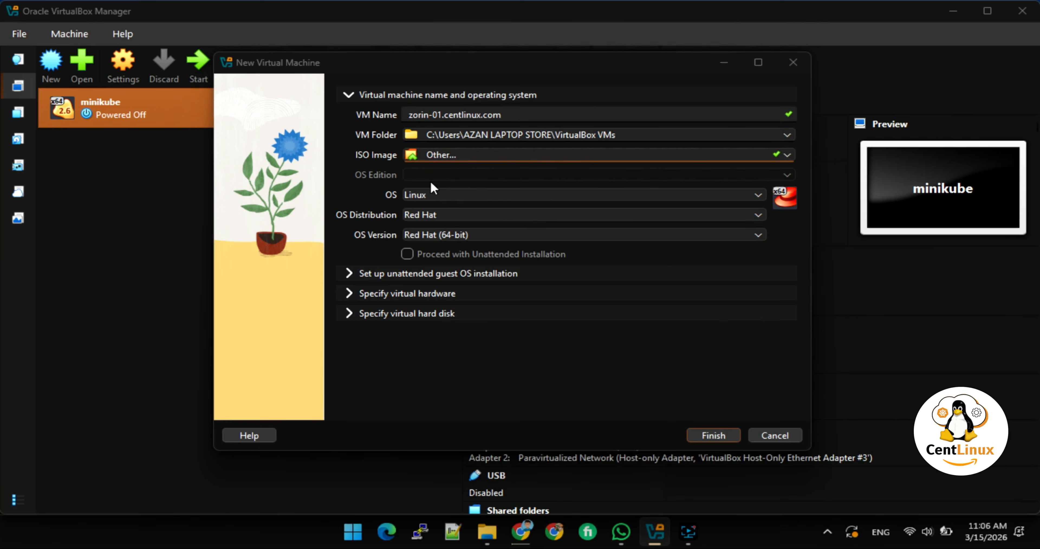
click(396, 186)
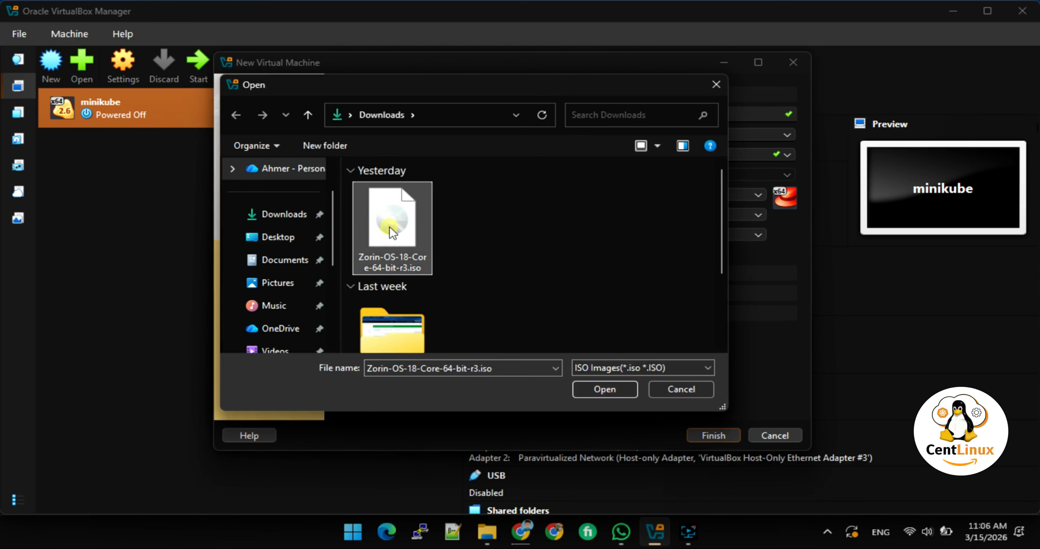
click(607, 391)
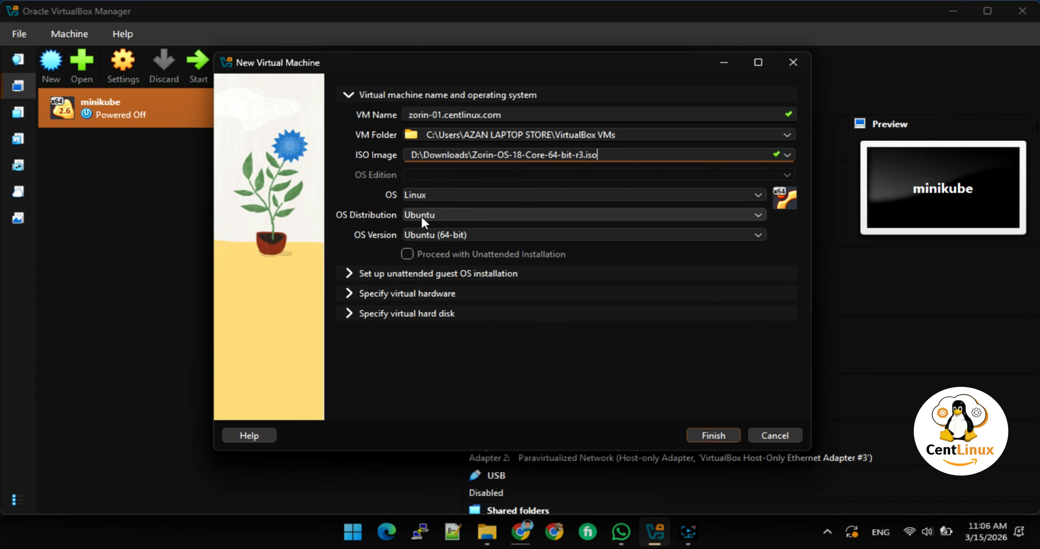
- Set the virtual machine's OS distribution to Other Linux
click(753, 216)
scroll(495, 276, down, 1)
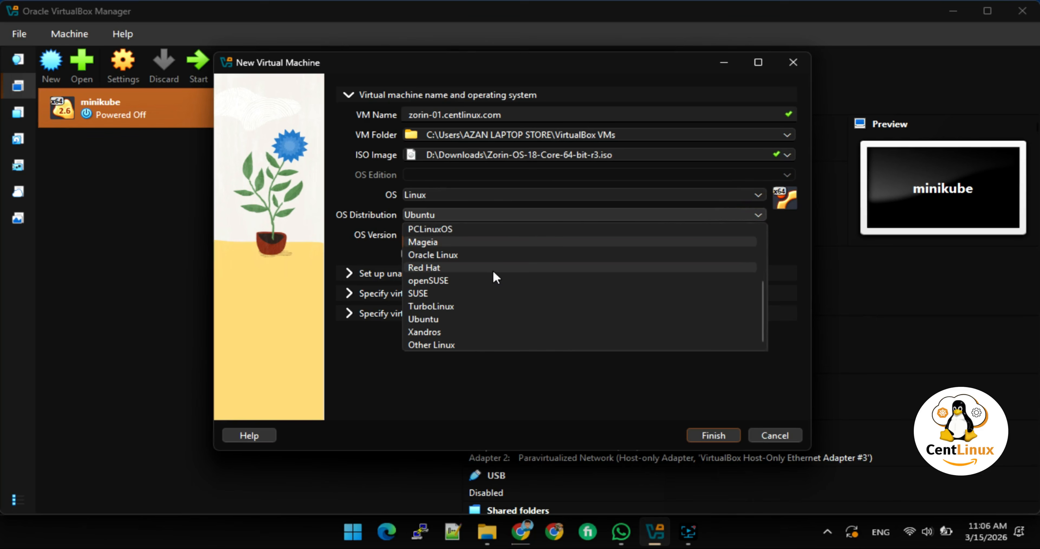
click(442, 344)
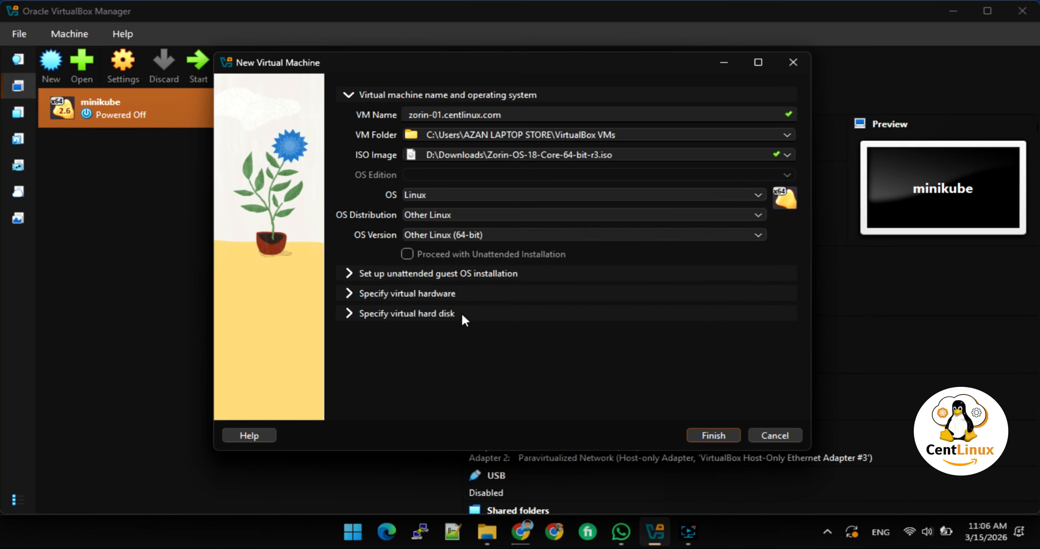
- Examine the unattended guest OS installation settings for the new virtual machine
click(353, 274)
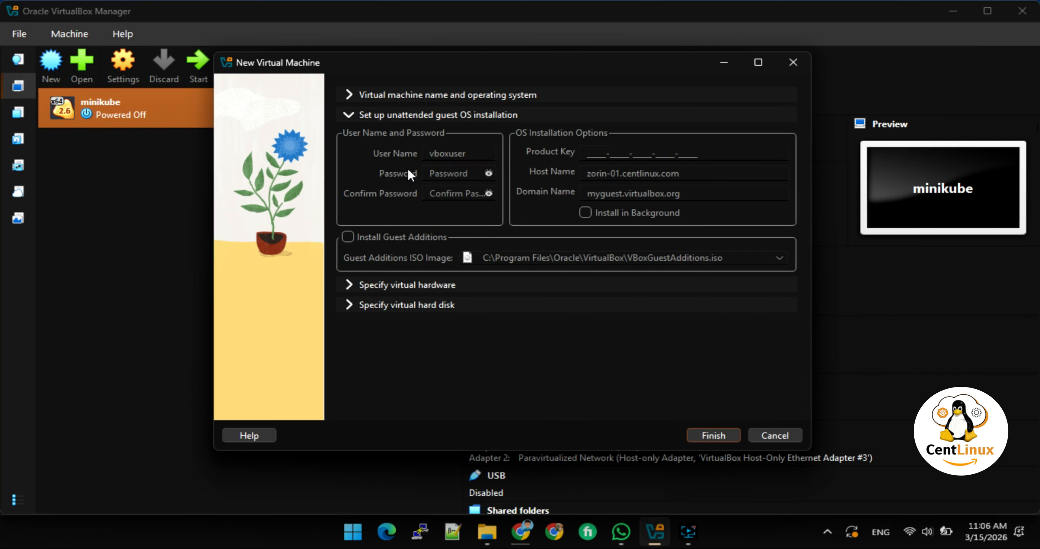
click(350, 112)
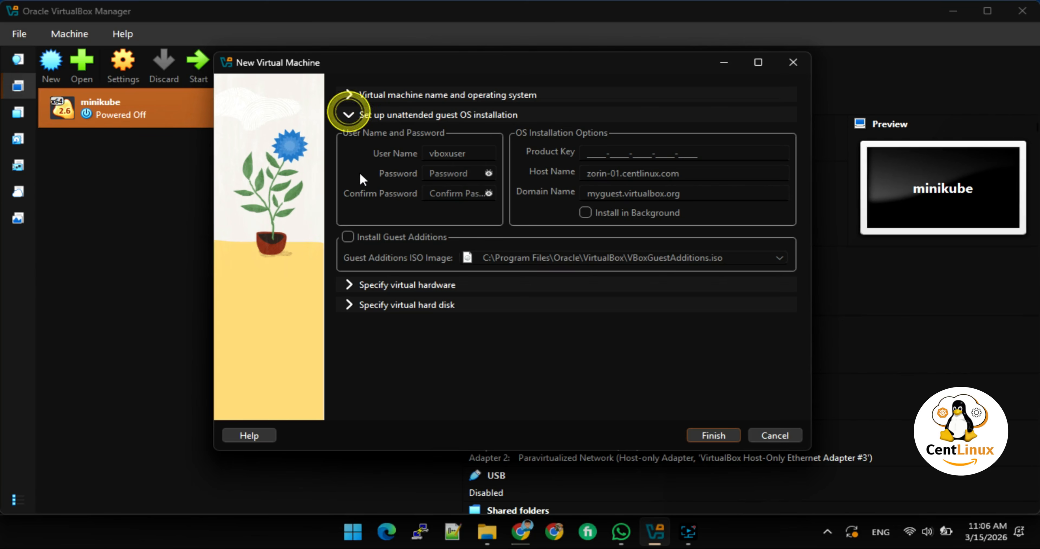
click(347, 114)
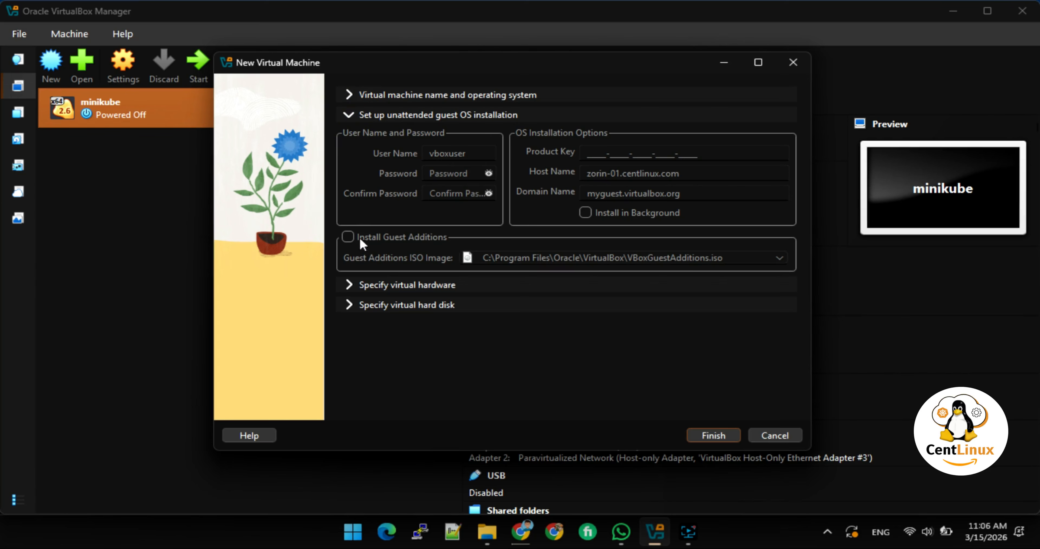
- Set the virtual machine's hardware to 4096 MB of base memory and 2 CPUs, with EFI enabled
click(348, 288)
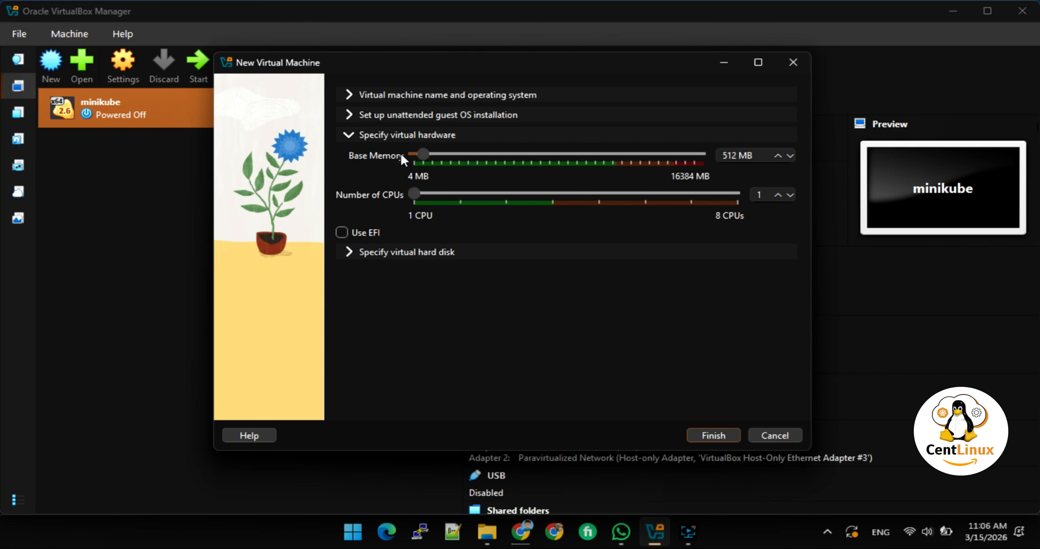
click(790, 155)
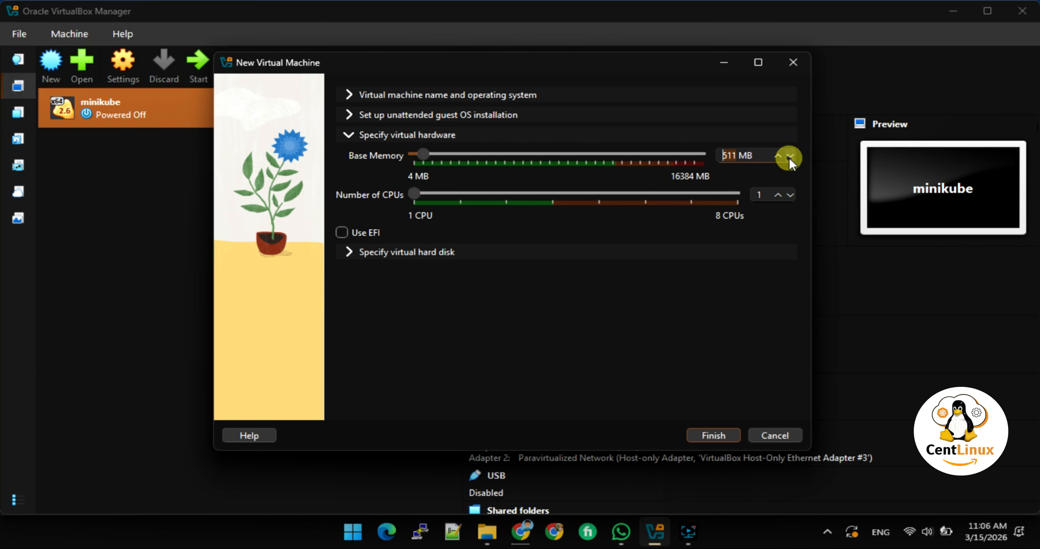
double_click(767, 155)
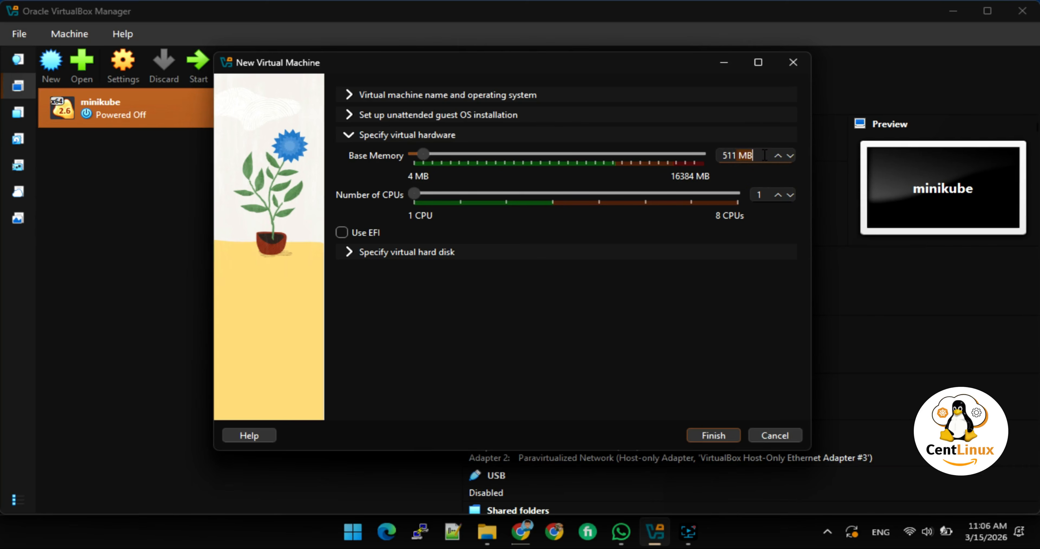
key(BackSpace)
key(BackSpace)
key(BackSpace)
text(4096)
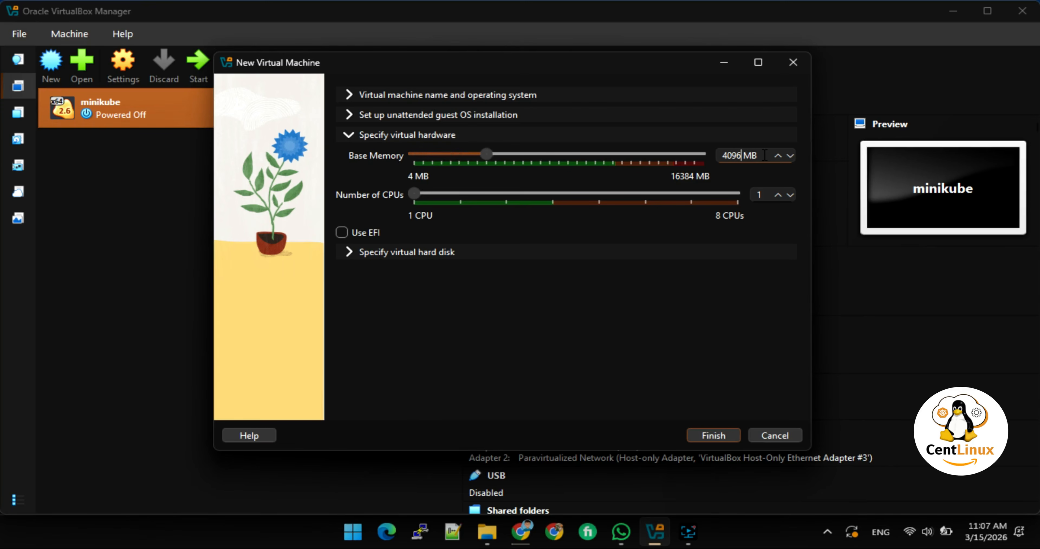
click(778, 195)
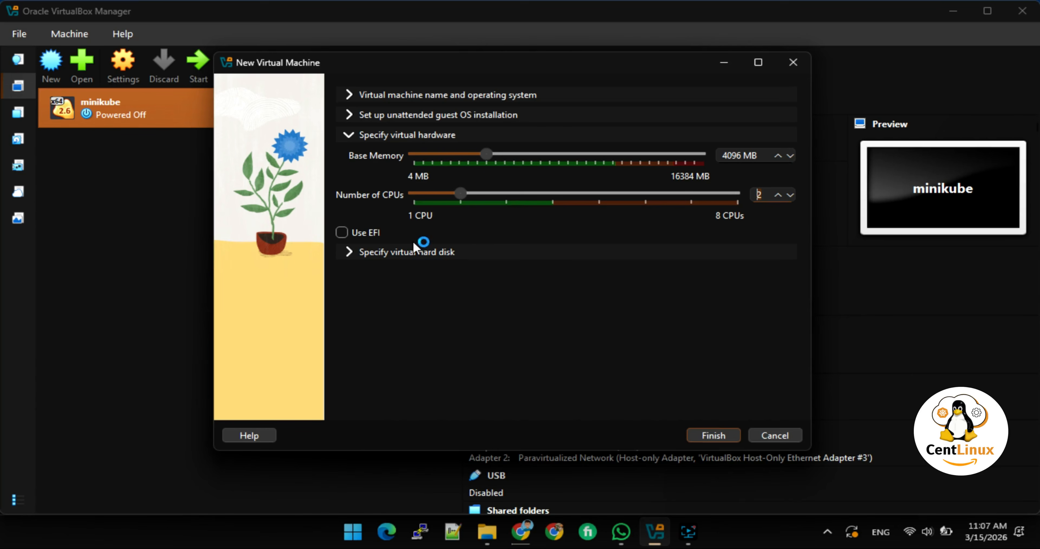
click(342, 234)
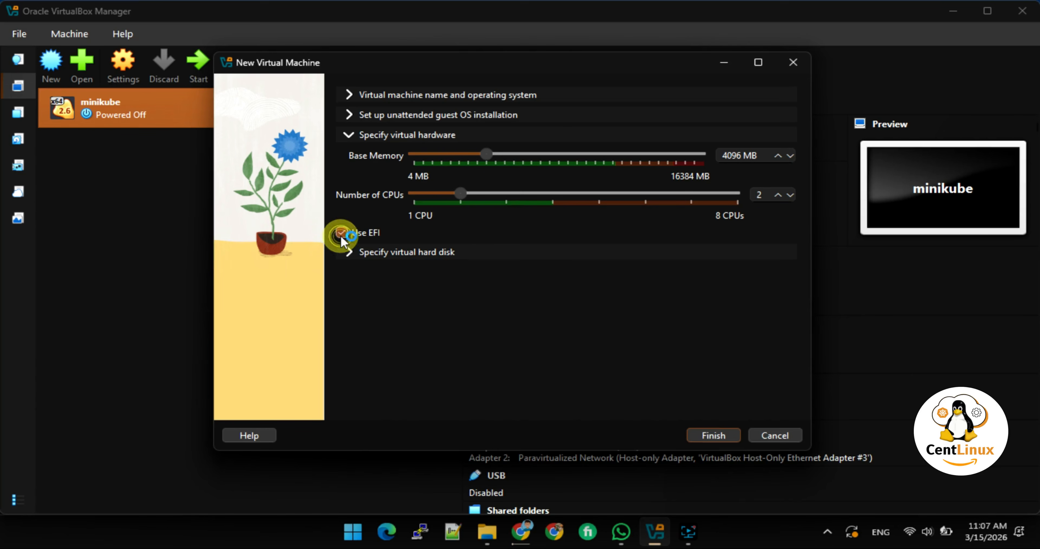
- Give the virtual machine a new 20 GB VDI hard disk and finish creating it
click(350, 257)
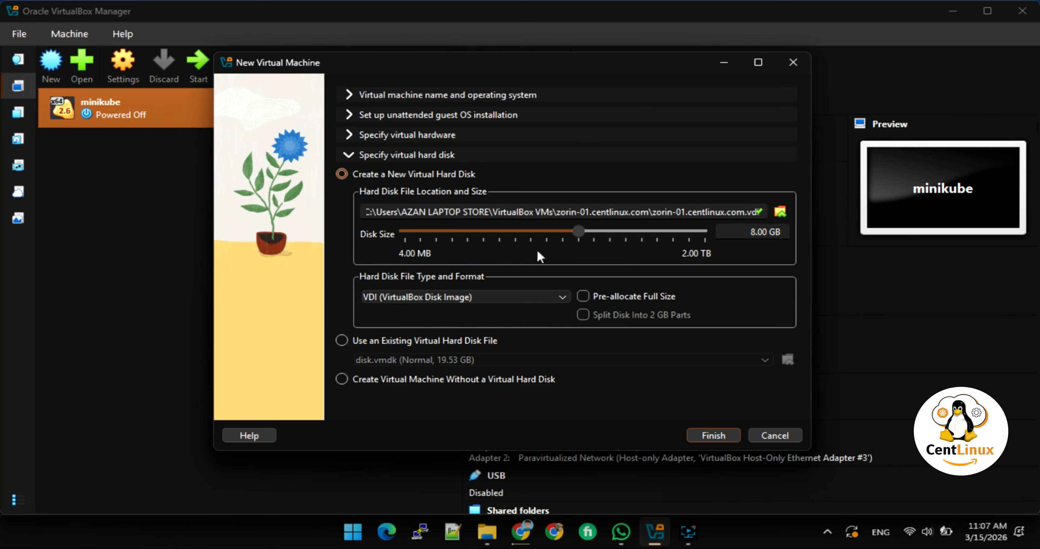
click(751, 236)
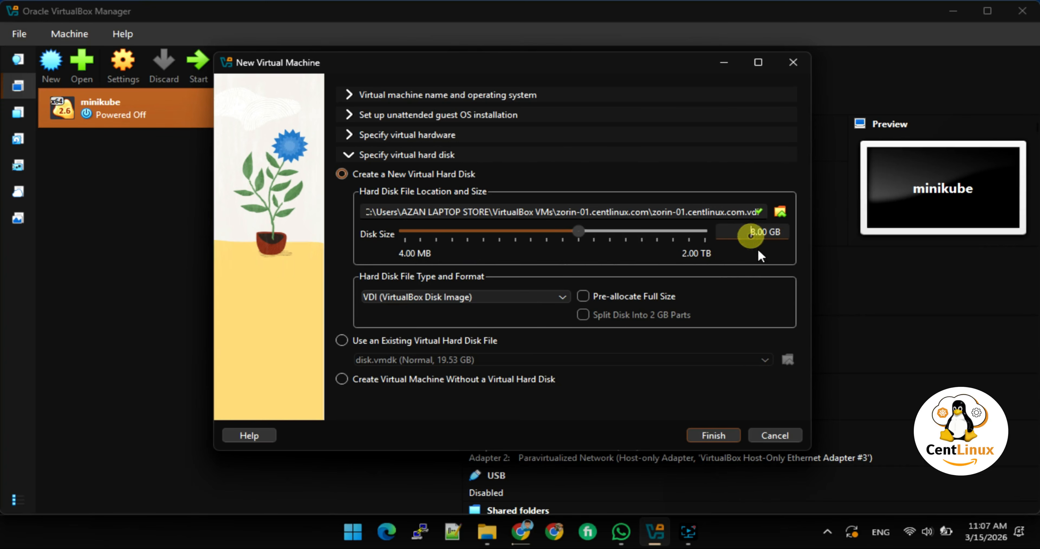
key(Delete)
text(20)
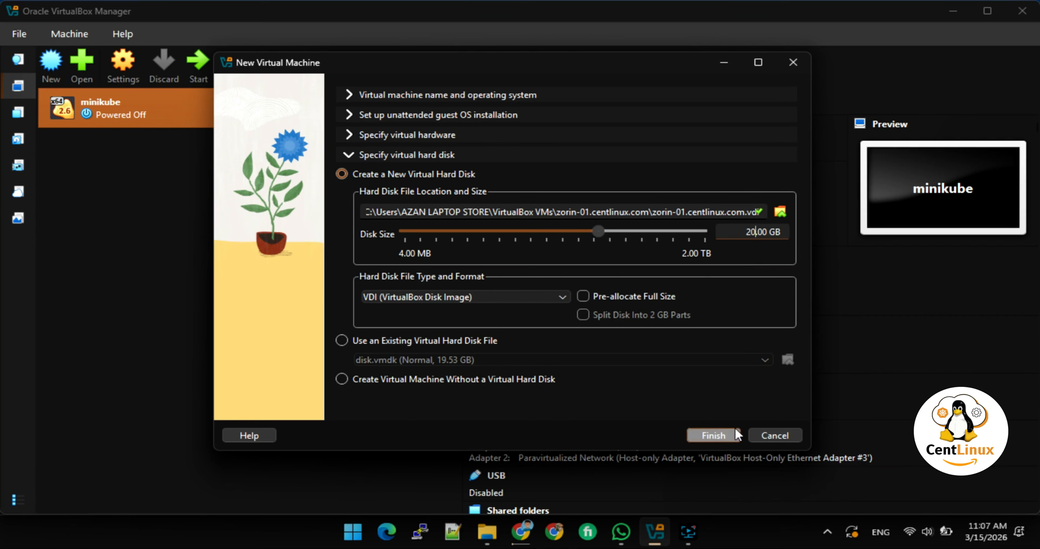
click(713, 435)
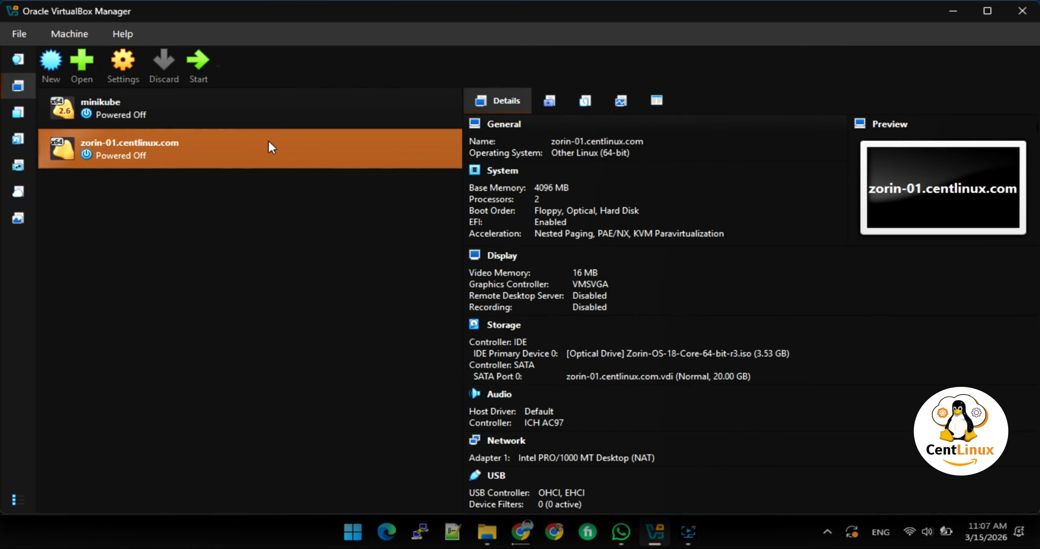
- Start the zorin-01.centlinux.com virtual machine, maximize its window and dismiss the keyboard capture notice
click(194, 57)
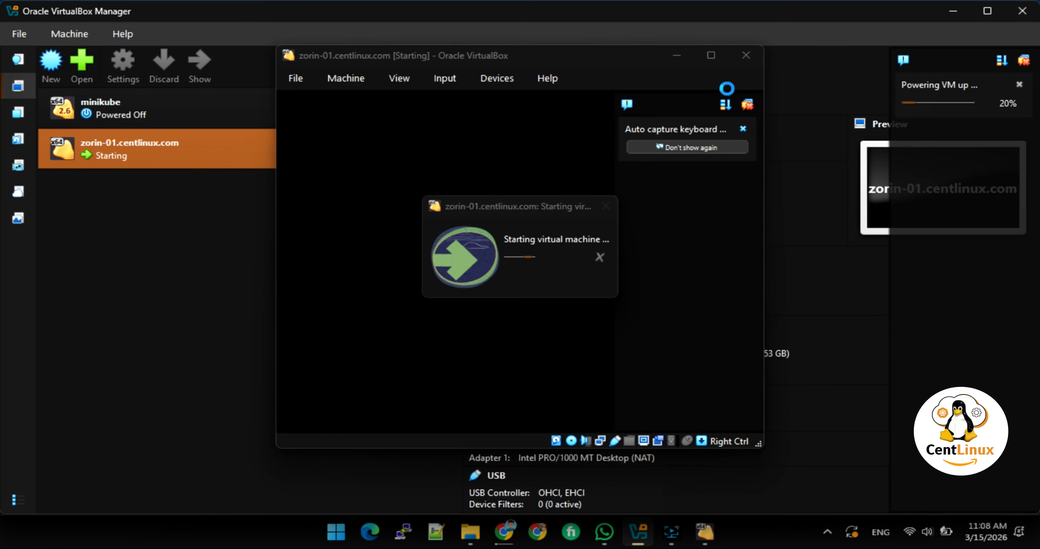
click(712, 56)
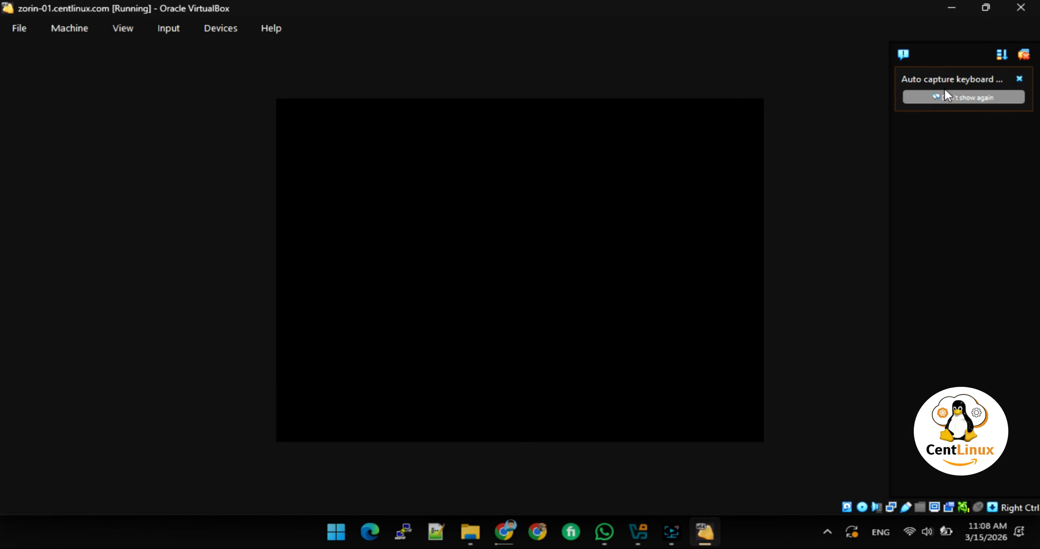
click(945, 98)
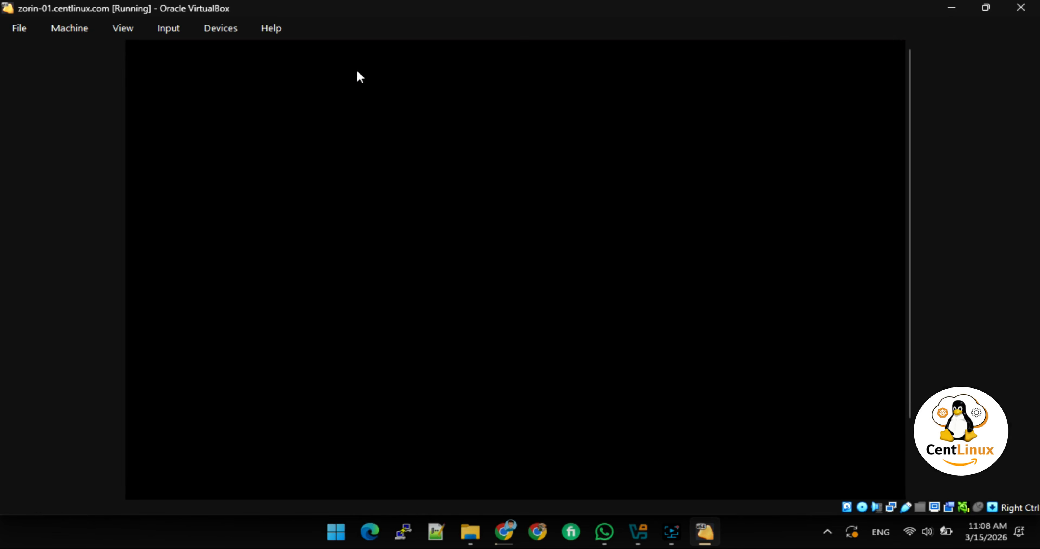
click(800, 158)
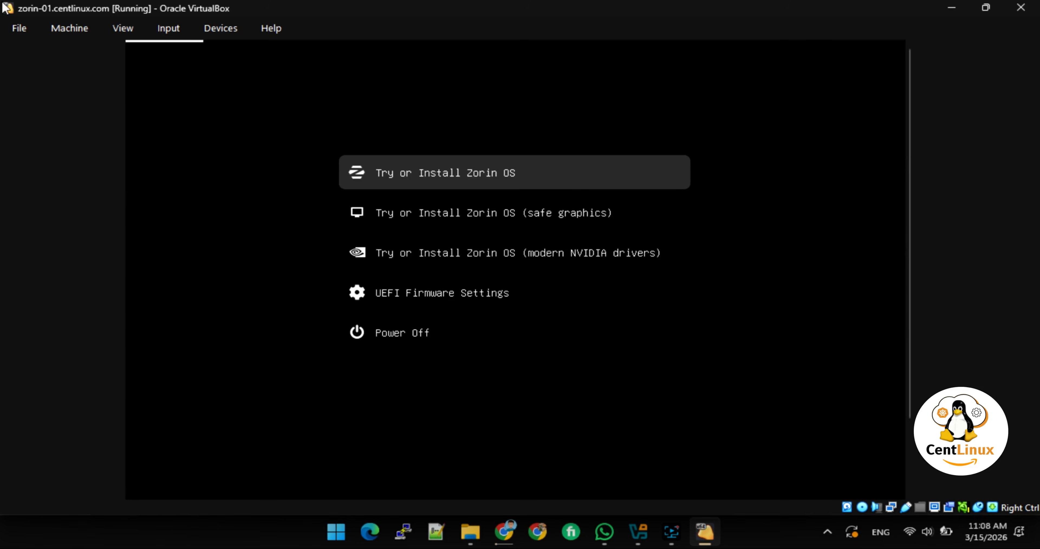
- Boot the virtual machine with the "Try or Install Zorin OS" entry of the boot menu
key(Down)
key(Down)
key(Up)
key(Up)
key(Down)
key(Up)
key(Return)
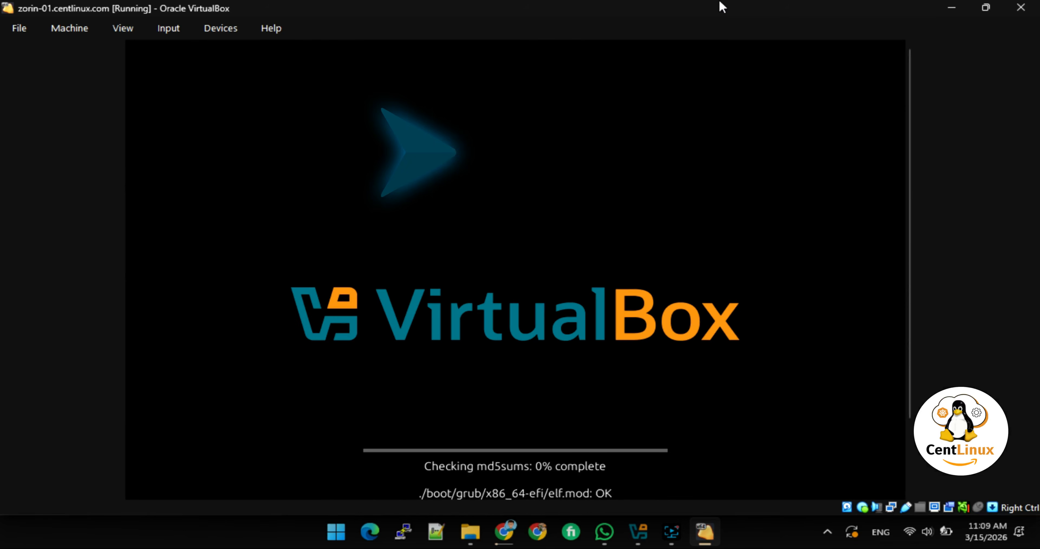
- Switch the running virtual machine to full-screen mode
drag(911, 258, 911, 213)
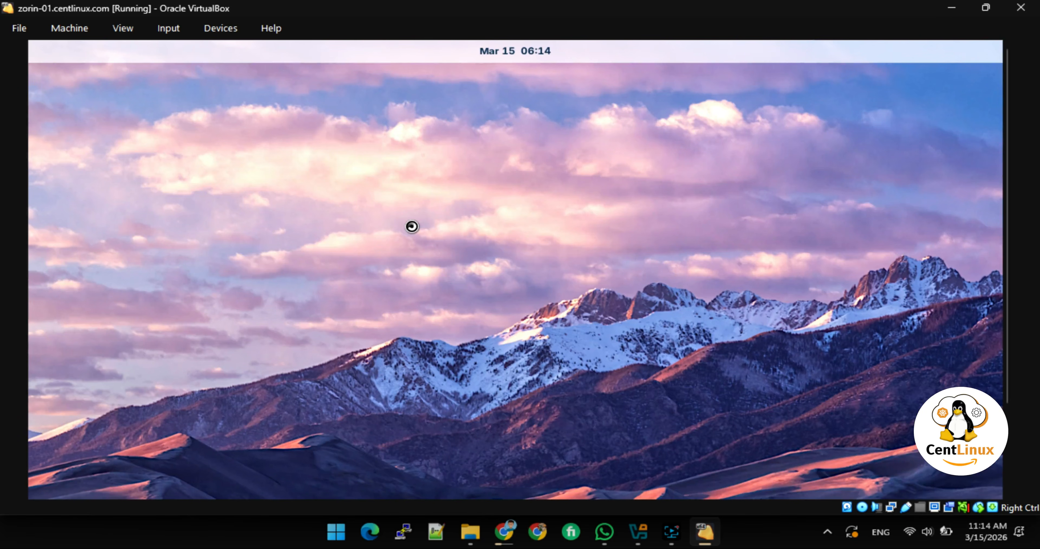
click(123, 28)
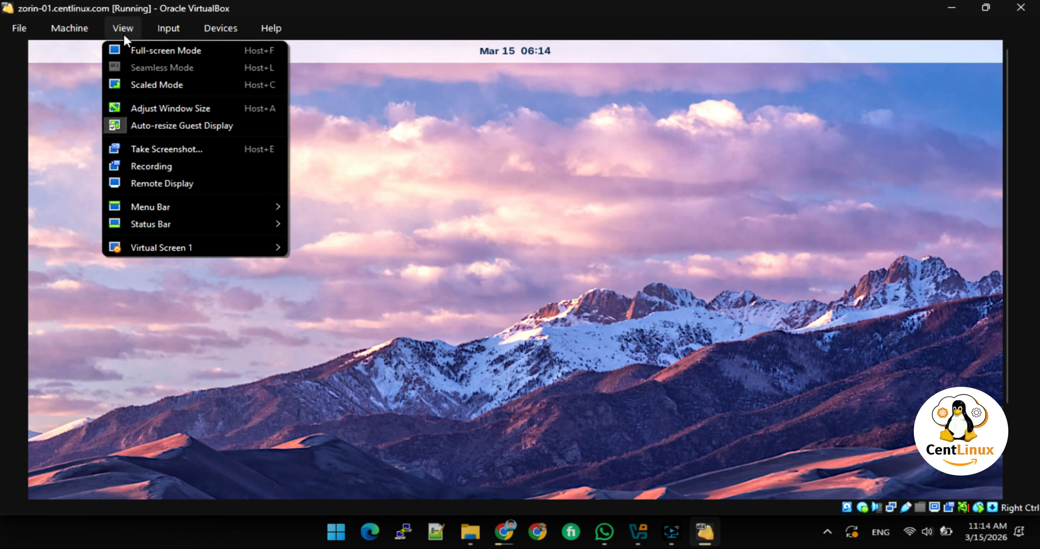
click(131, 48)
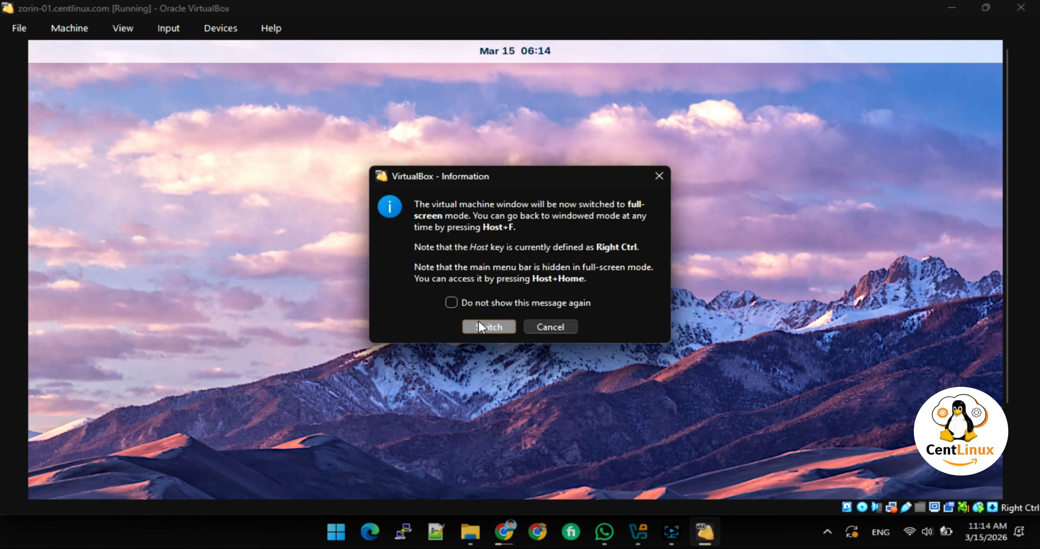
click(487, 326)
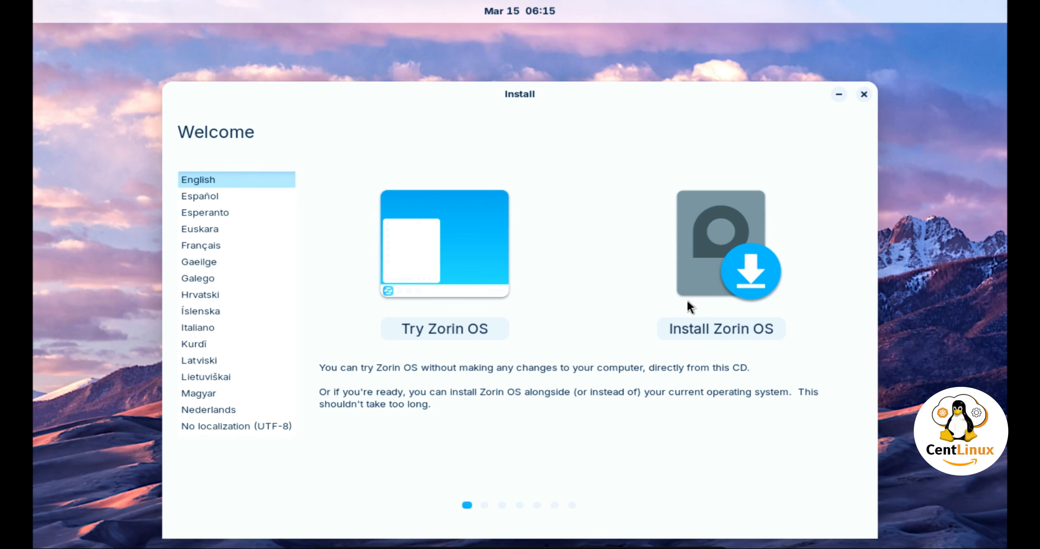
- Start the Zorin OS installation in English, accepting the English (US) keyboard layout, third-party software and no census participation
click(705, 327)
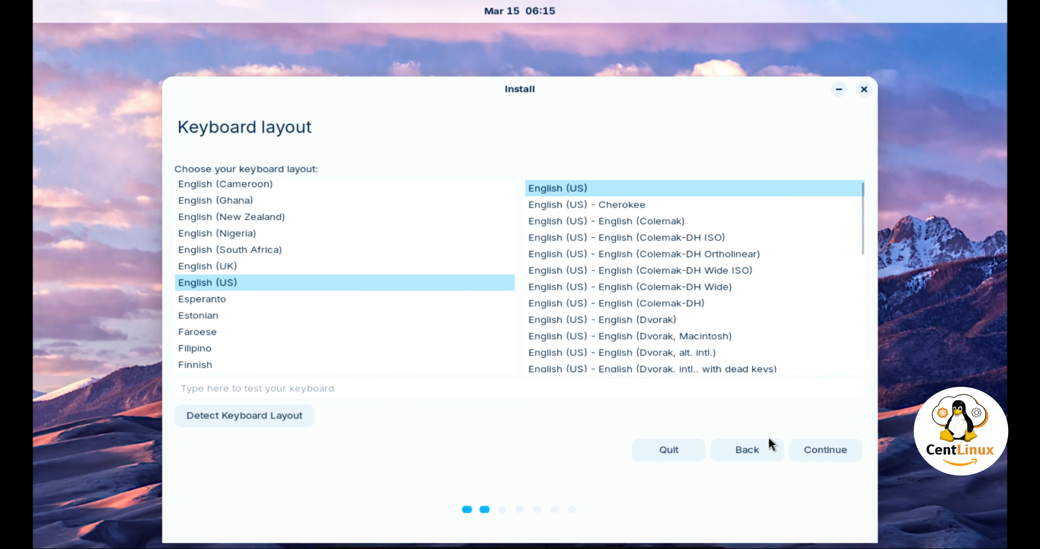
click(834, 447)
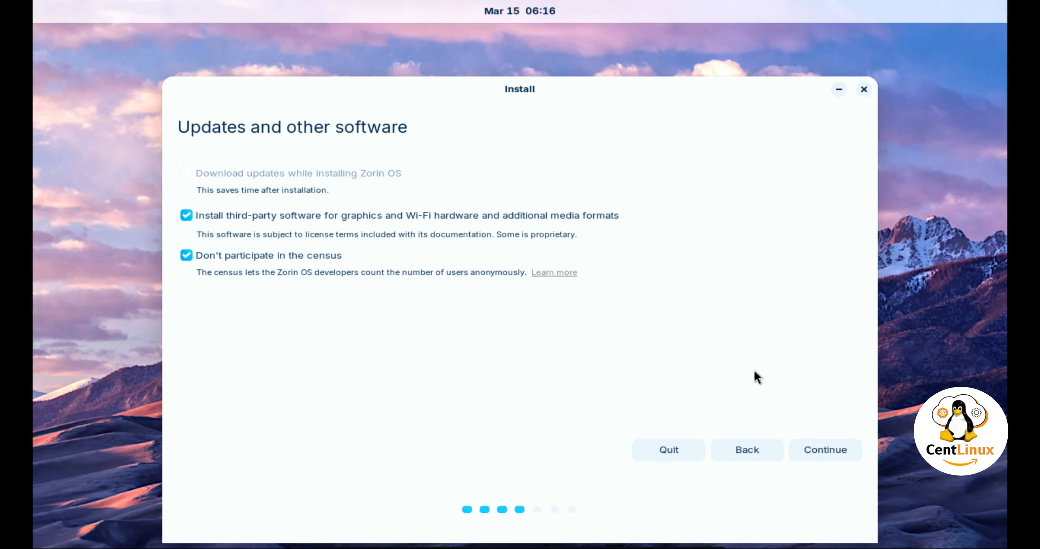
click(817, 452)
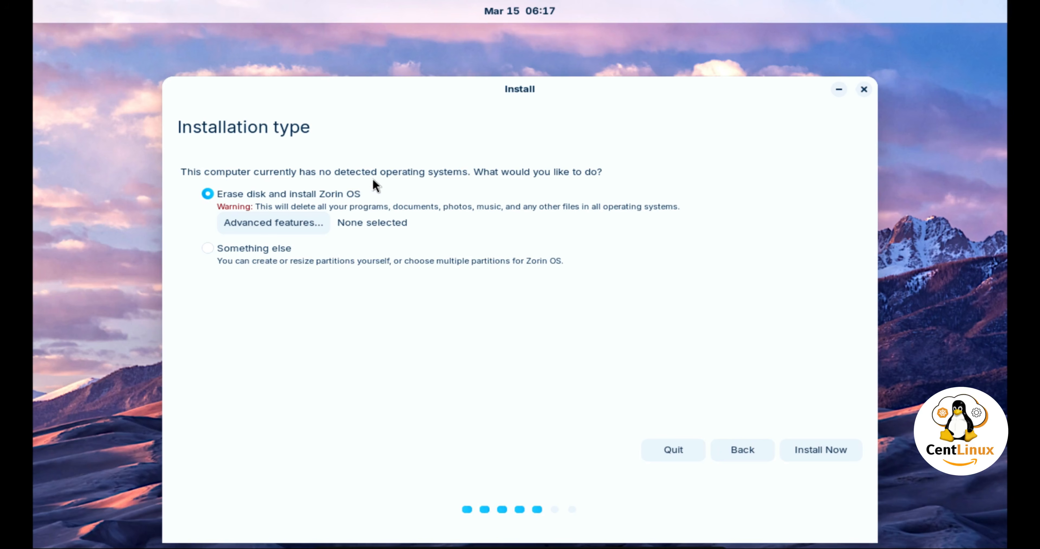
- Choose to erase the disk and install Zorin OS without advanced features, reviewing and confirming the partition changes to write on sda
click(263, 224)
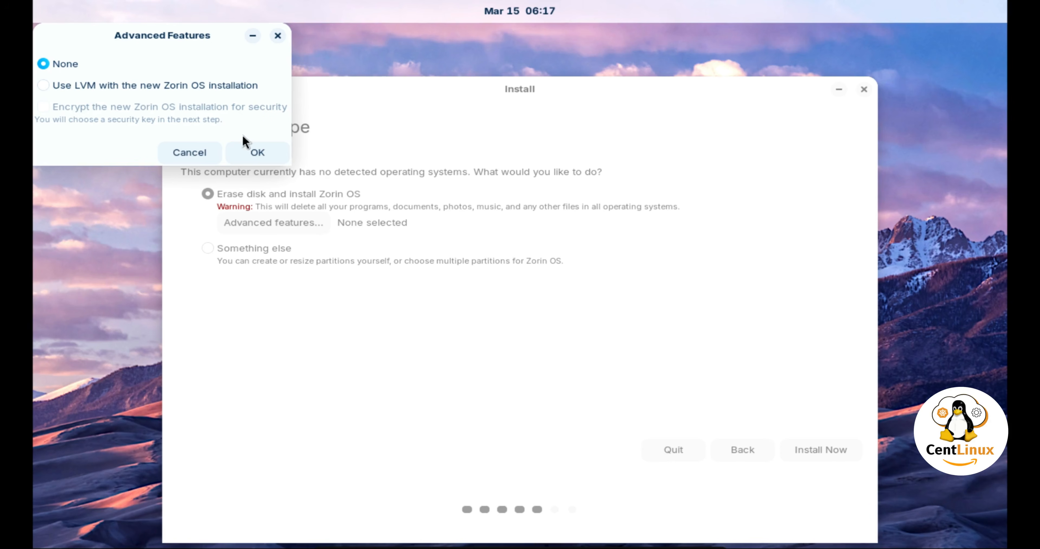
click(175, 157)
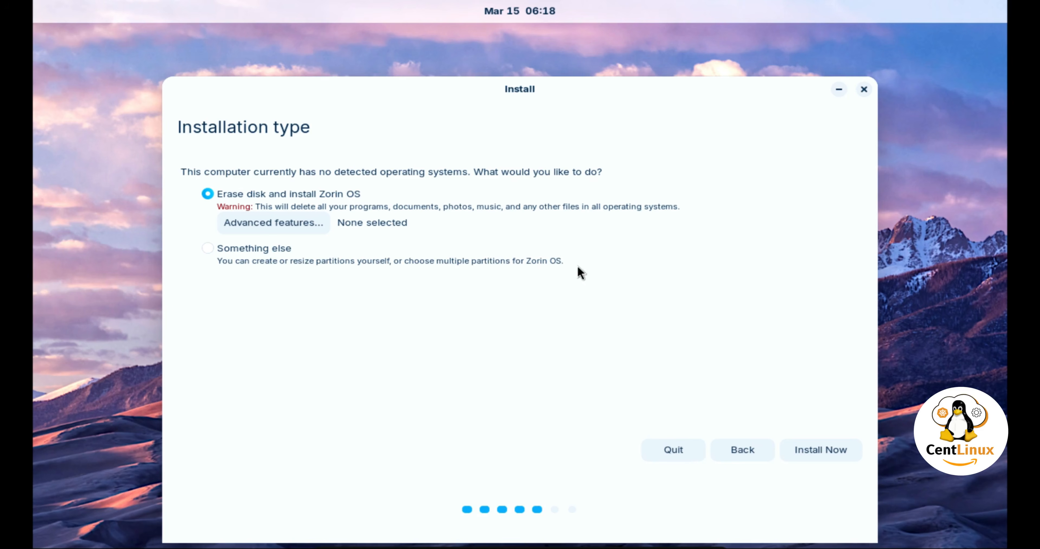
click(813, 454)
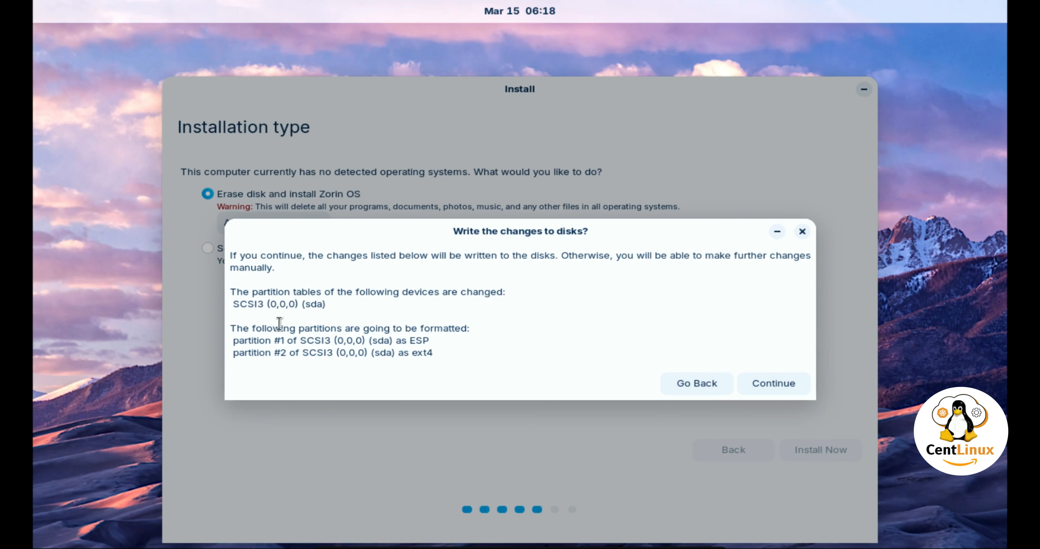
drag(233, 304, 327, 309)
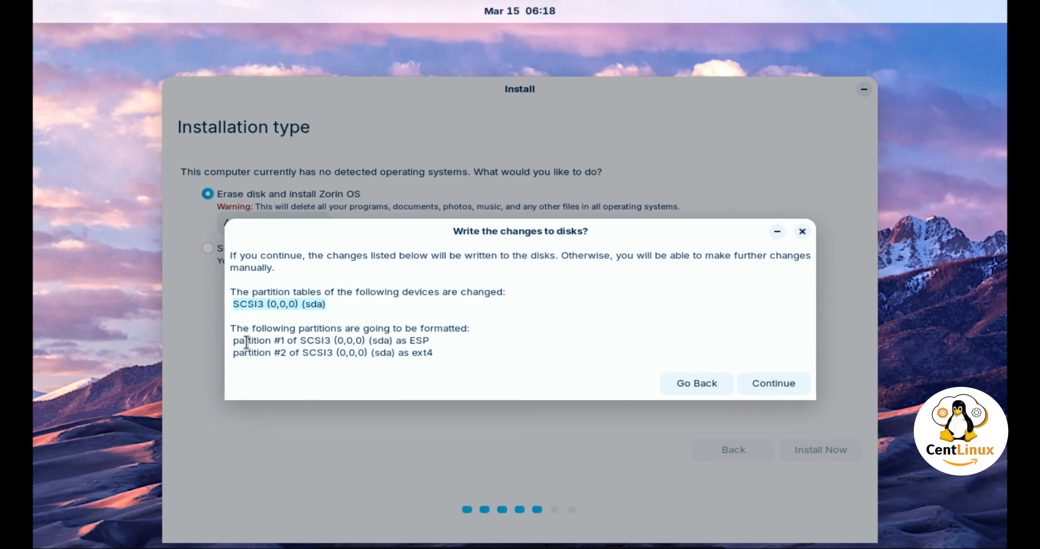
drag(237, 343, 440, 344)
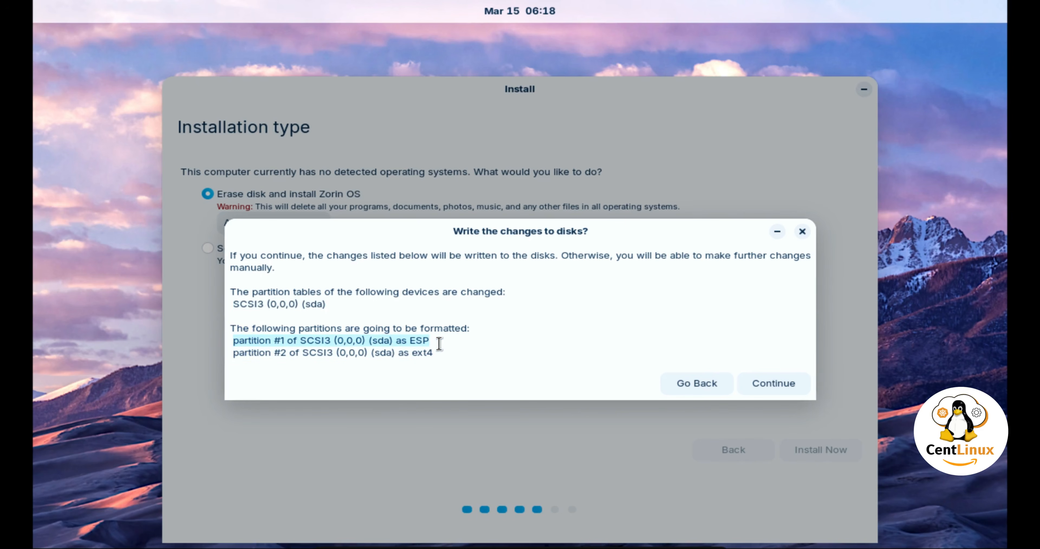
drag(235, 355, 443, 357)
click(461, 355)
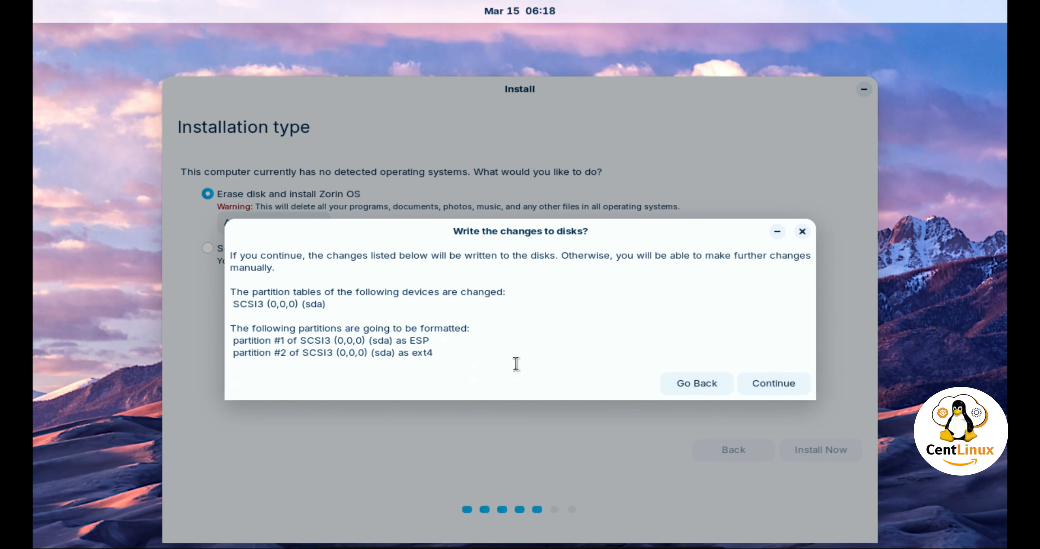
click(762, 385)
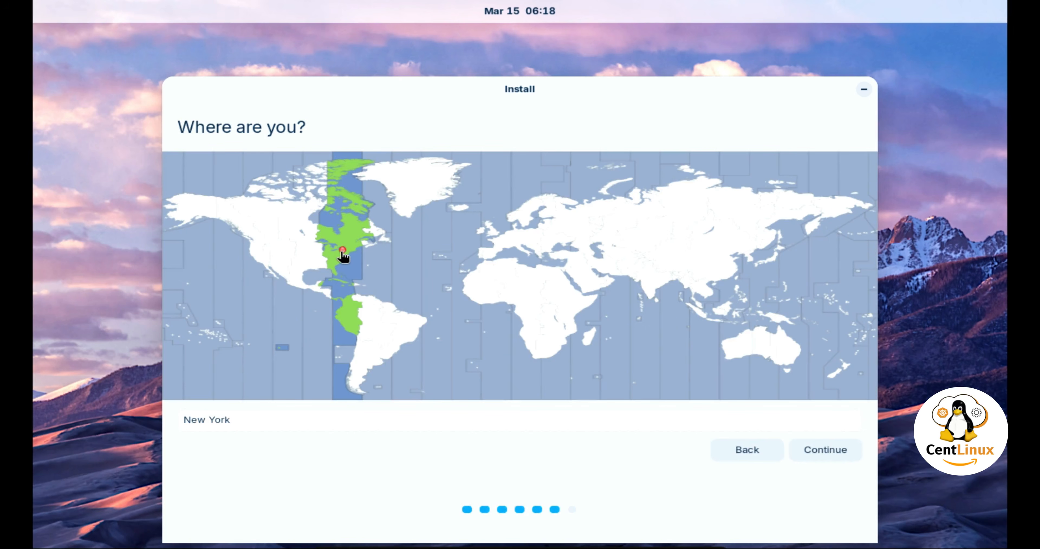
- Accept New York as the location, and enter the user's name and the computer name zorin-01.centlinux.com
click(823, 451)
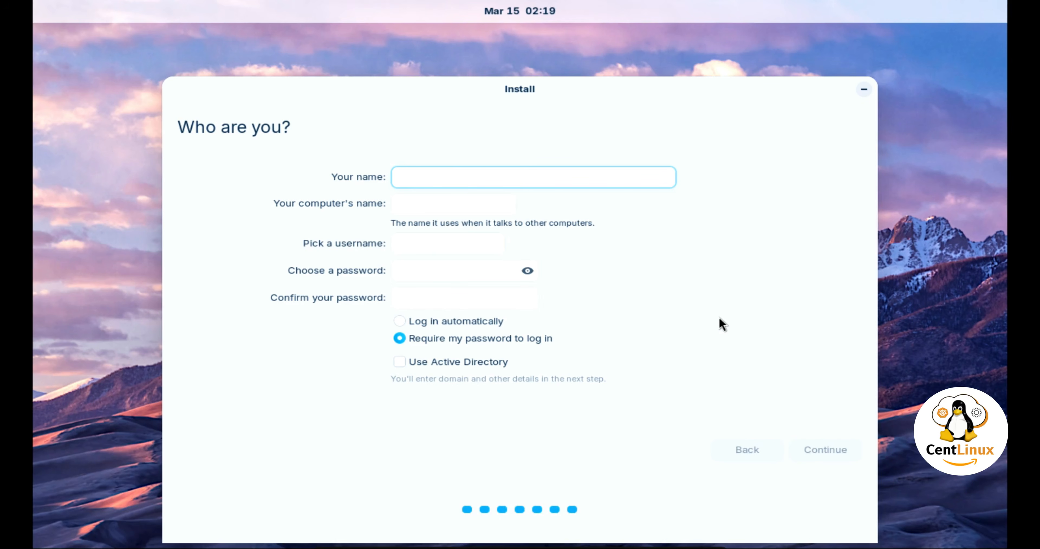
text(Ahmer M)
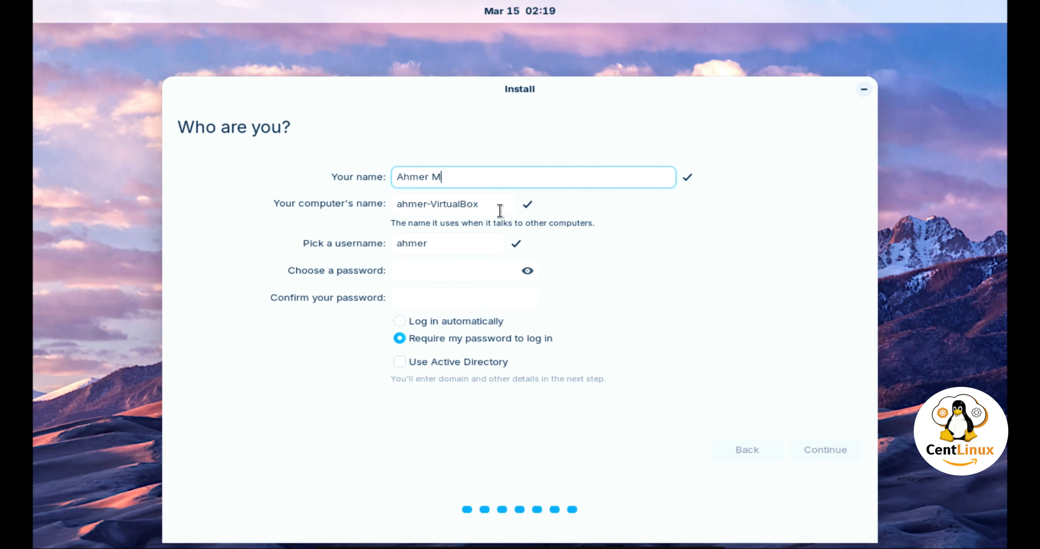
drag(492, 205, 397, 204)
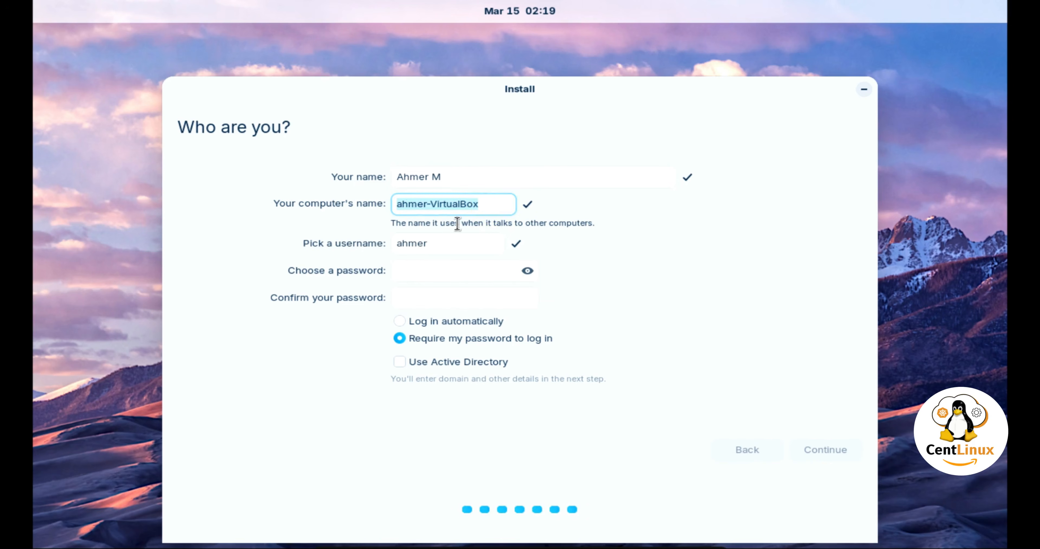
text(zorin-01.centlinux.com)
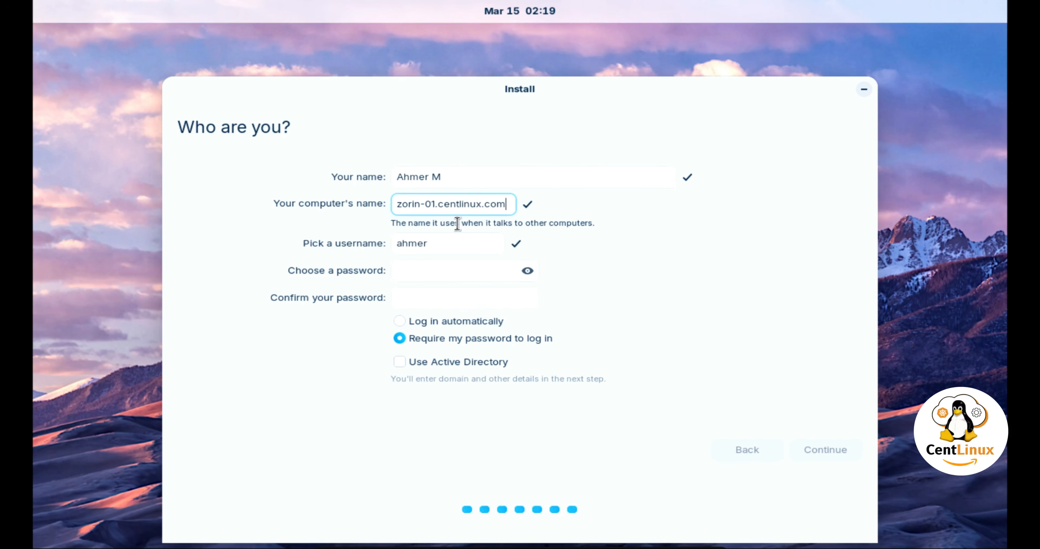
- Enter the new account's password and repeat it in the confirmation field
click(427, 271)
text(a)
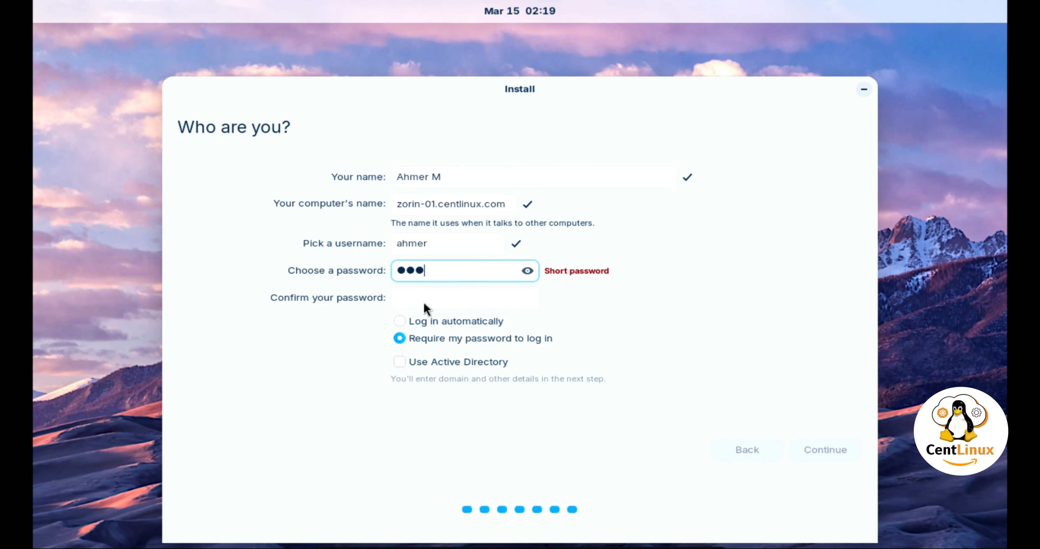
click(425, 303)
text(aaa)
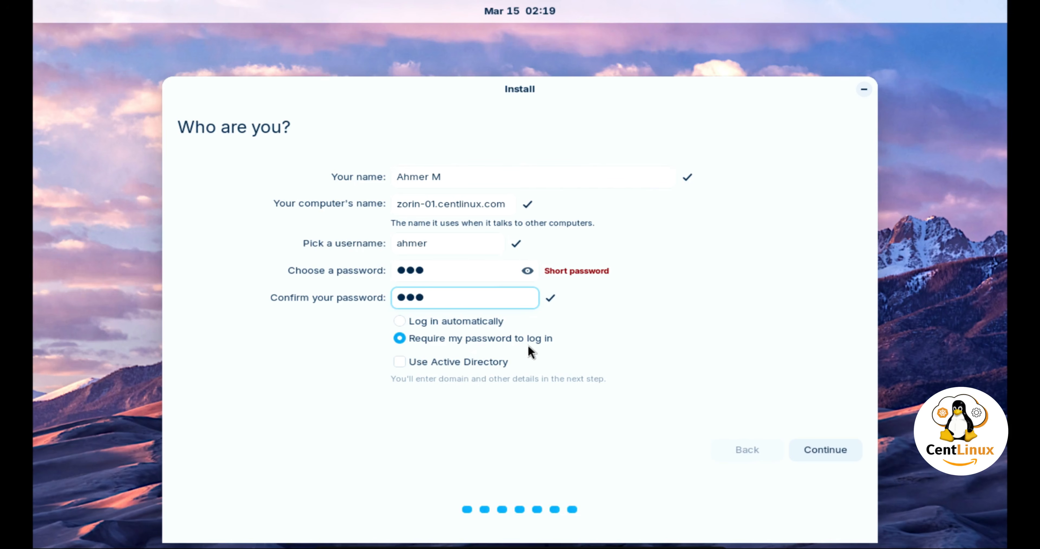
- Accept the account details to run the Zorin OS installation, and restart the machine once it is complete
click(811, 450)
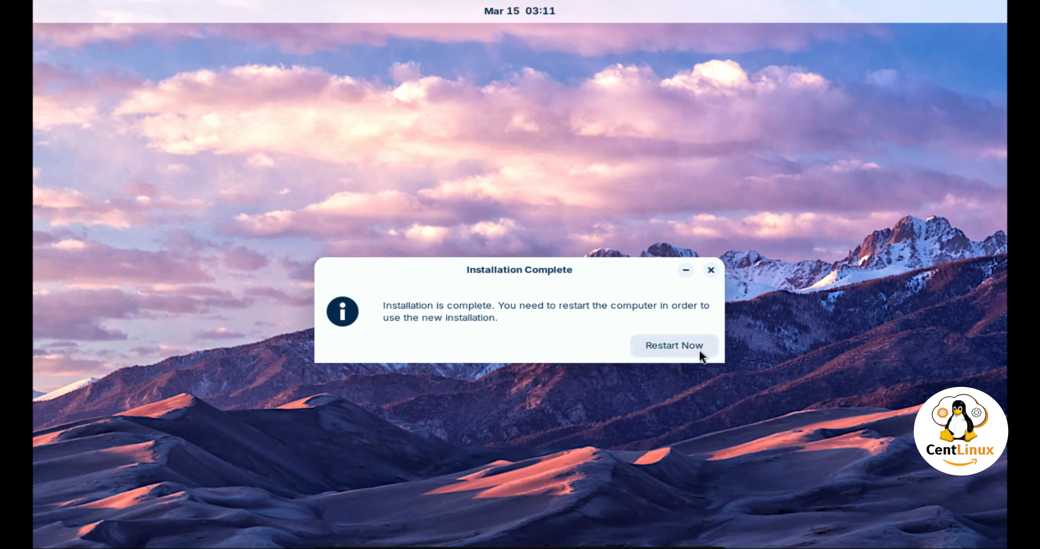
click(681, 347)
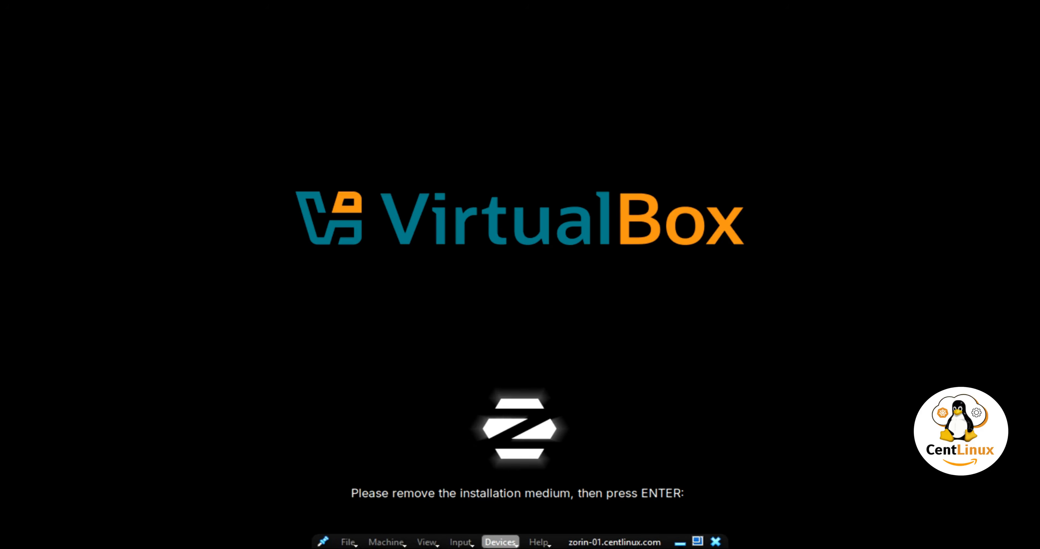
- Check the virtual machine's optical drive for the Zorin OS ISO, and continue the restart past the installation medium prompt
click(489, 542)
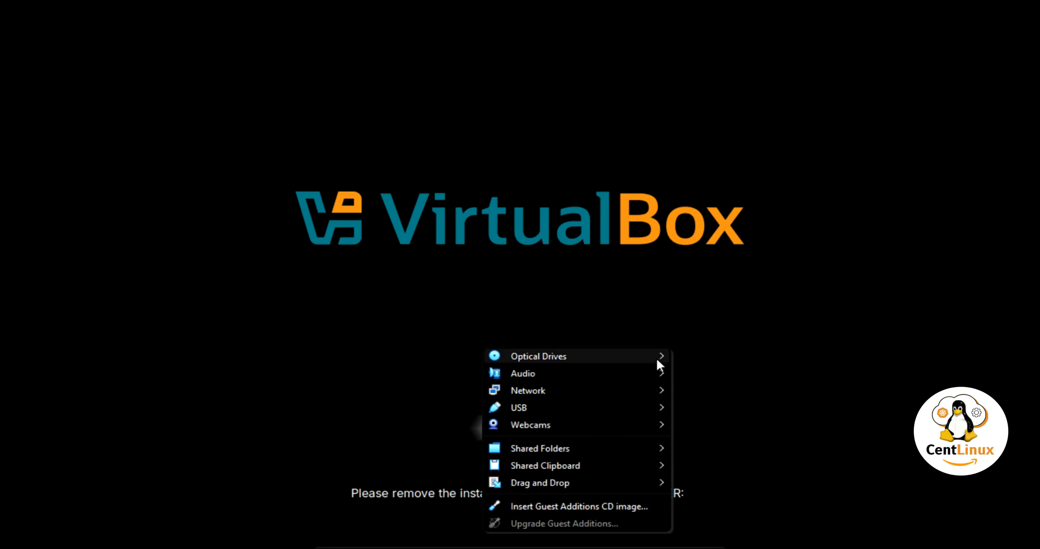
mouse_move(659, 365)
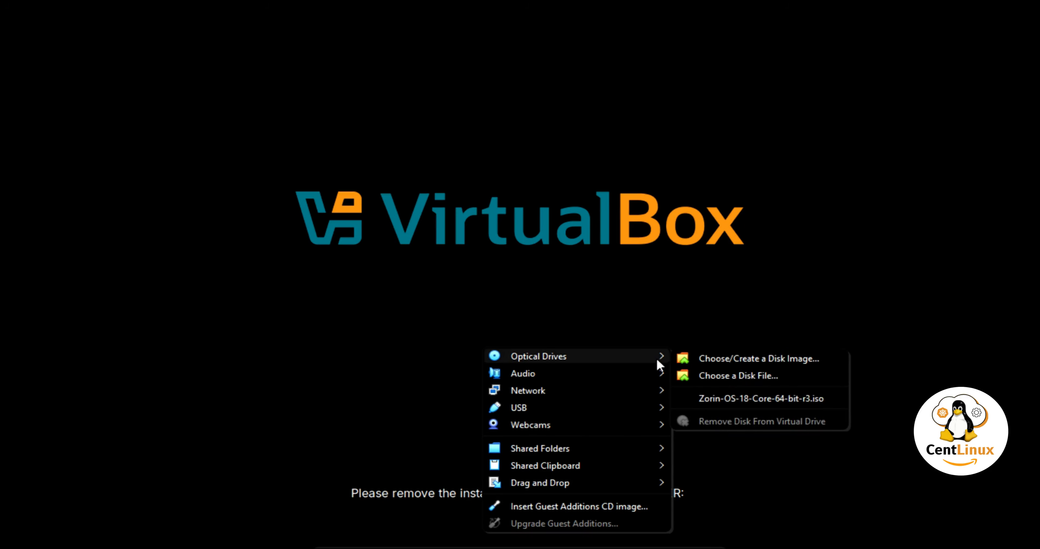
click(774, 399)
click(592, 297)
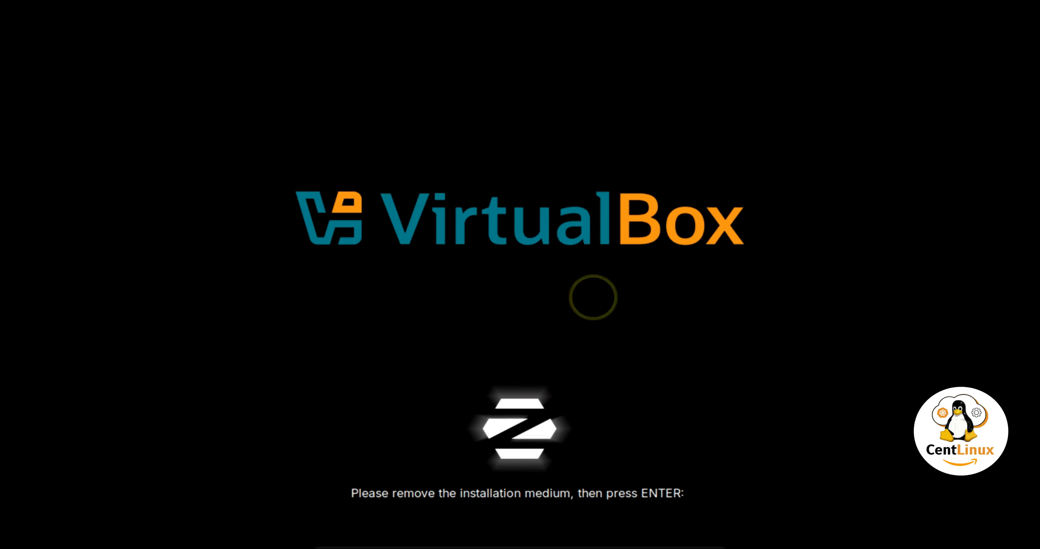
key(Return)
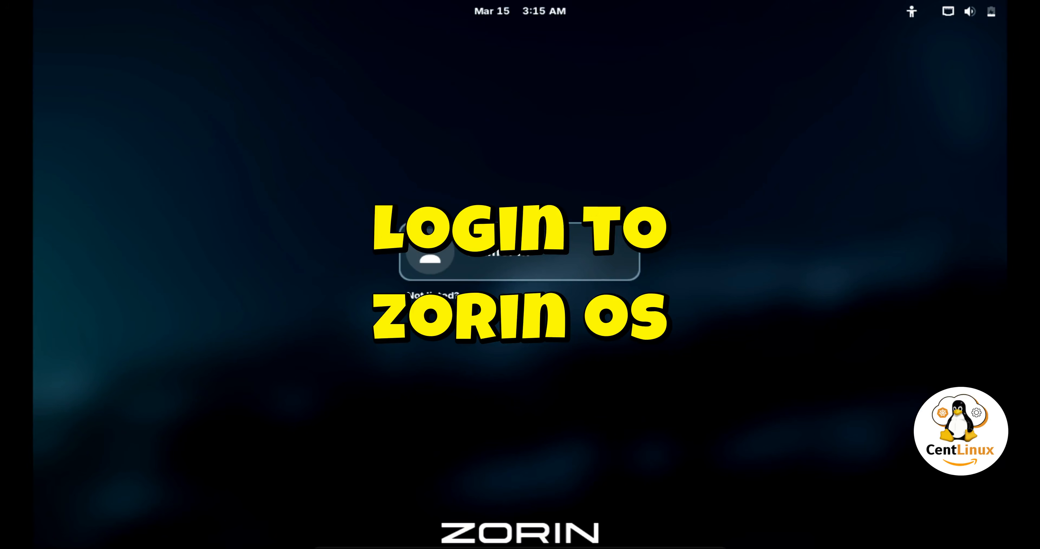
- Log in to the installed Zorin OS with the account password and decline the welcome tour
click(523, 259)
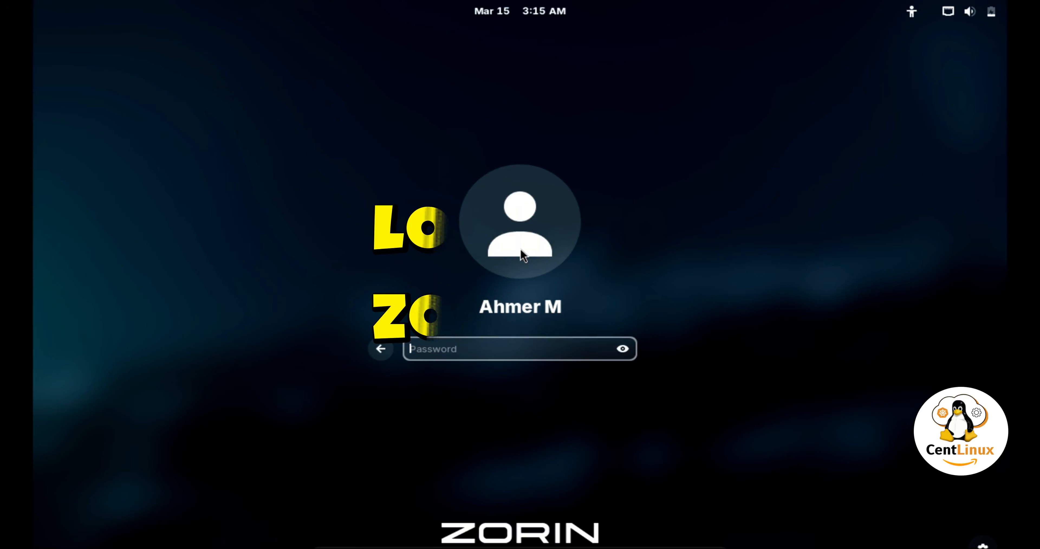
text(•••)
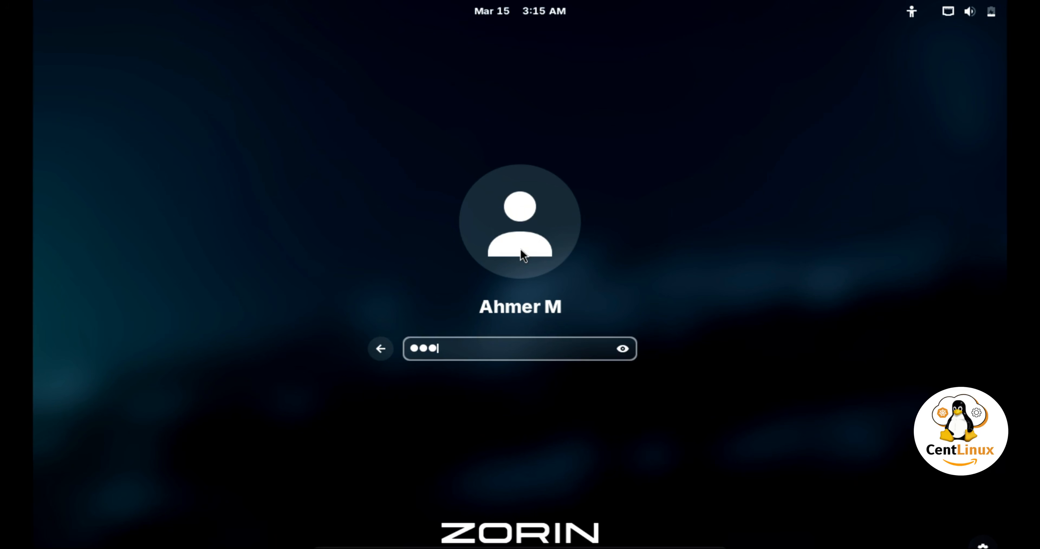
key(Return)
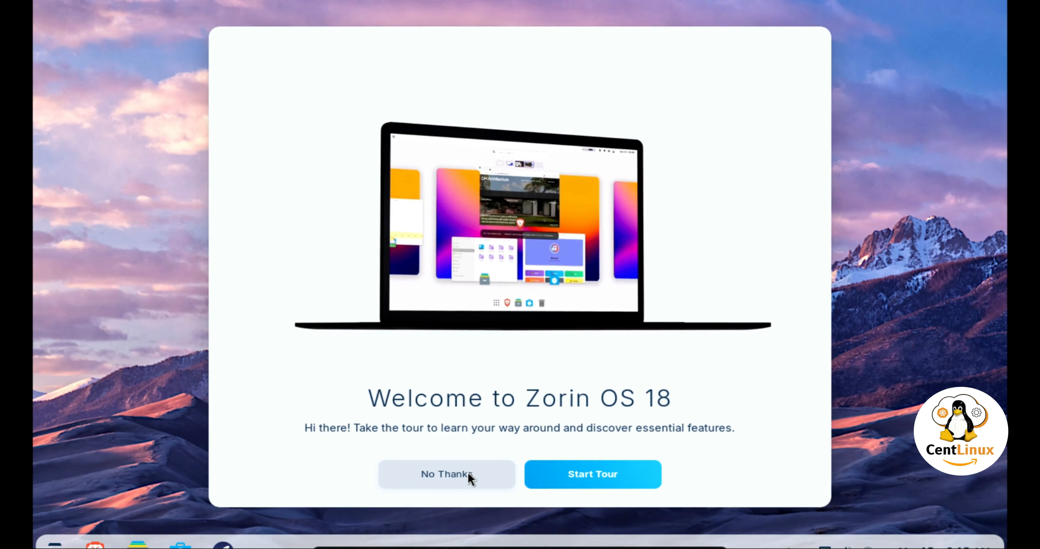
click(469, 473)
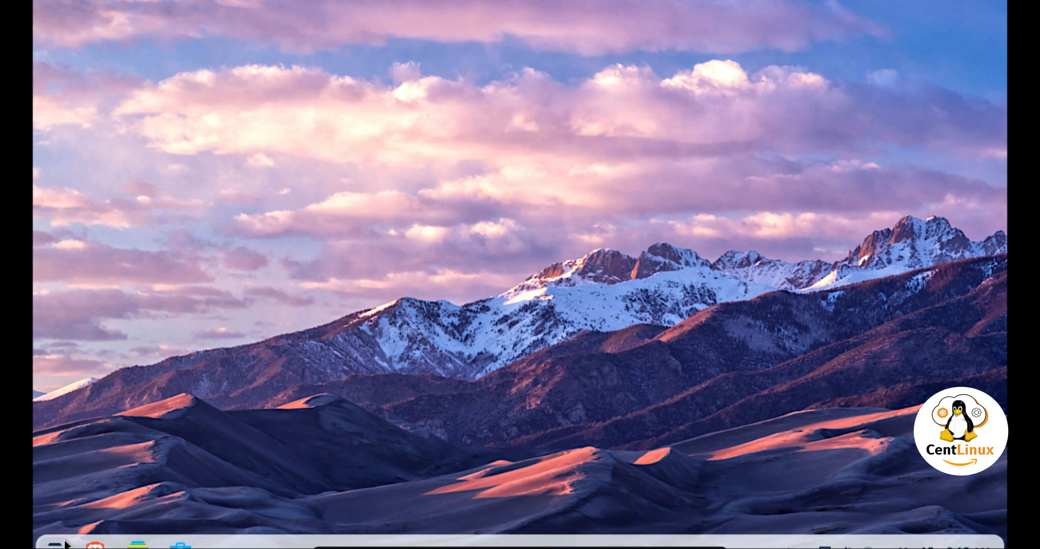
- Browse the System Tools applications, search the installed applications for "terminal", and open Terminal
click(54, 541)
click(53, 541)
click(53, 541)
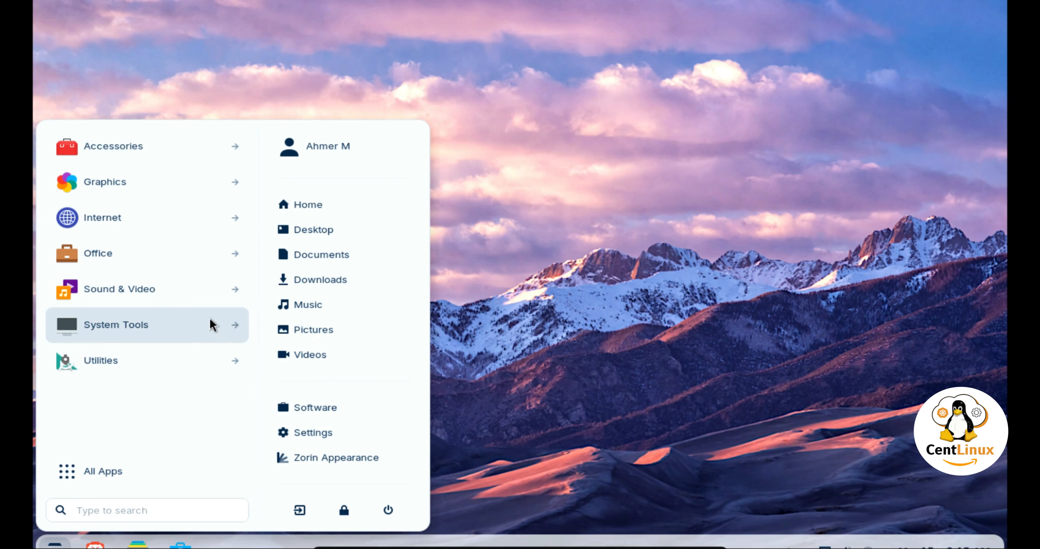
click(159, 330)
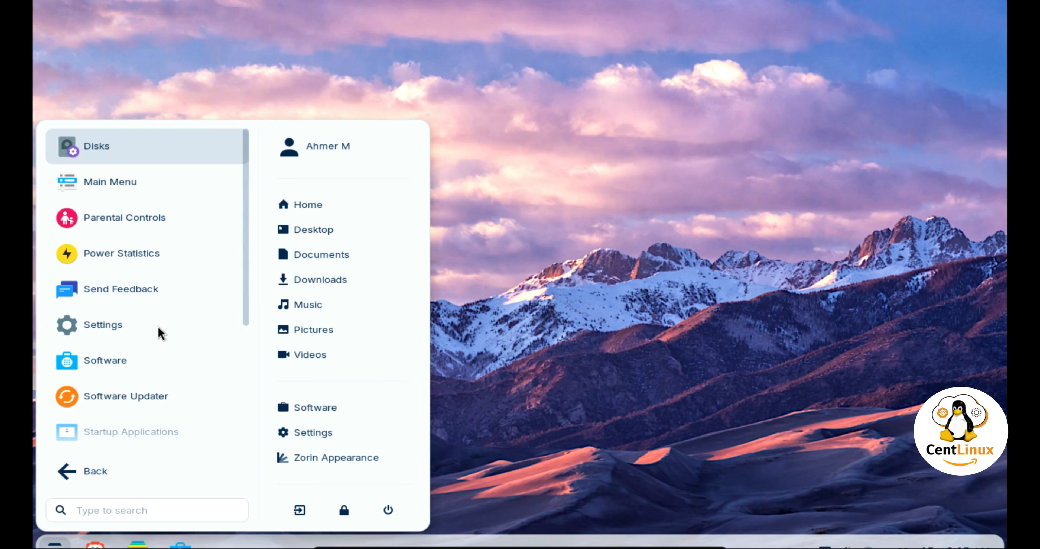
scroll(159, 331, down, 5)
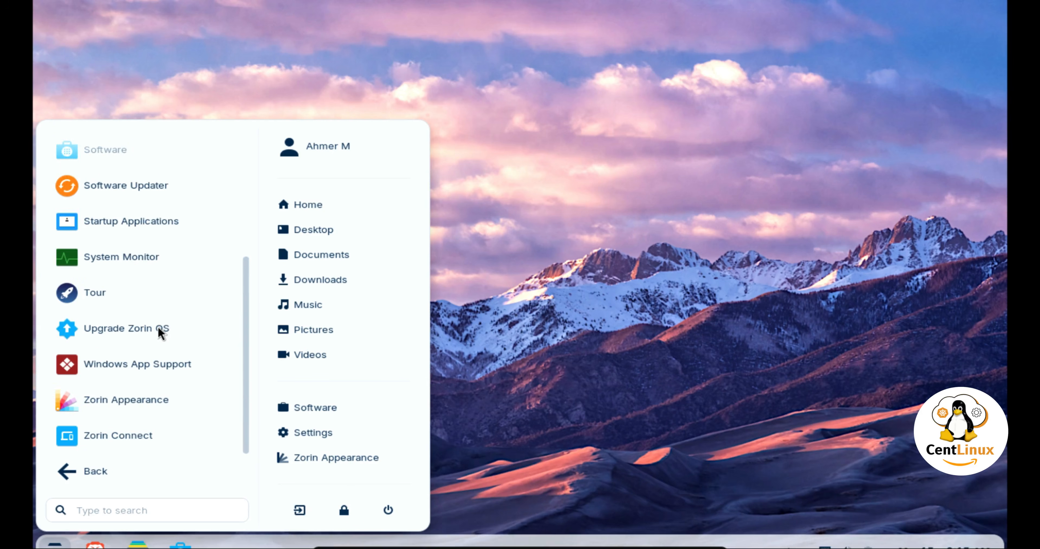
click(165, 508)
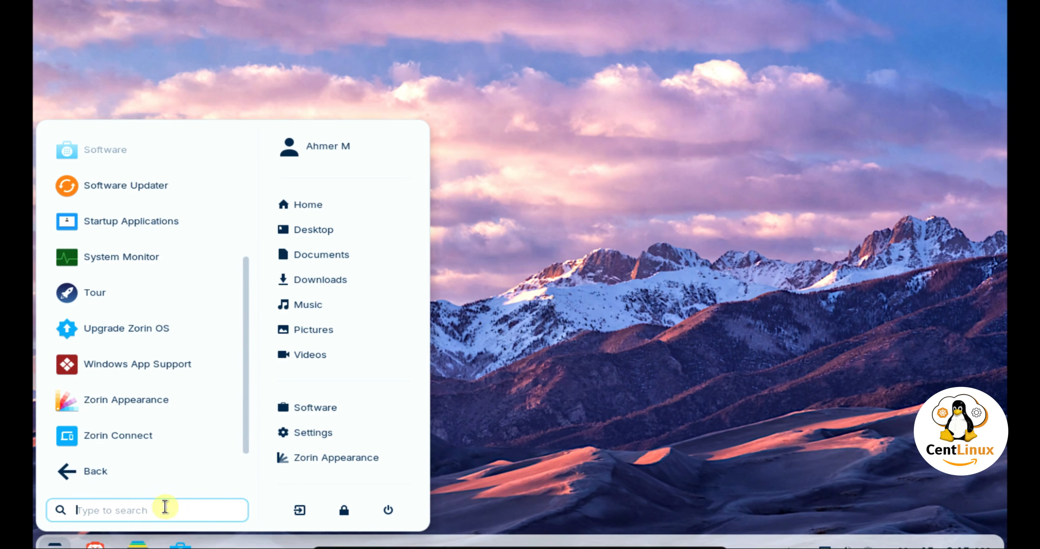
text(t)
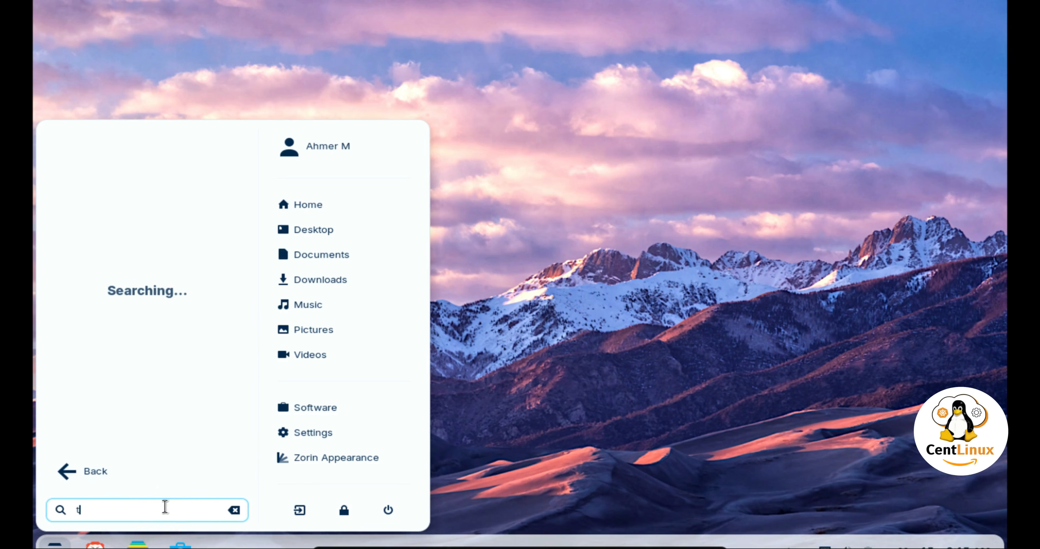
text(erminal)
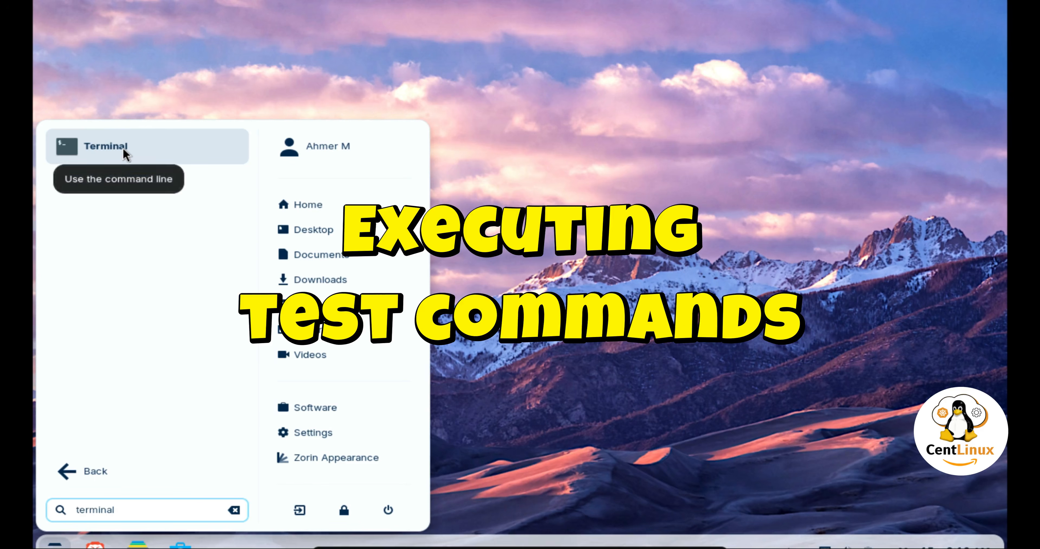
click(96, 145)
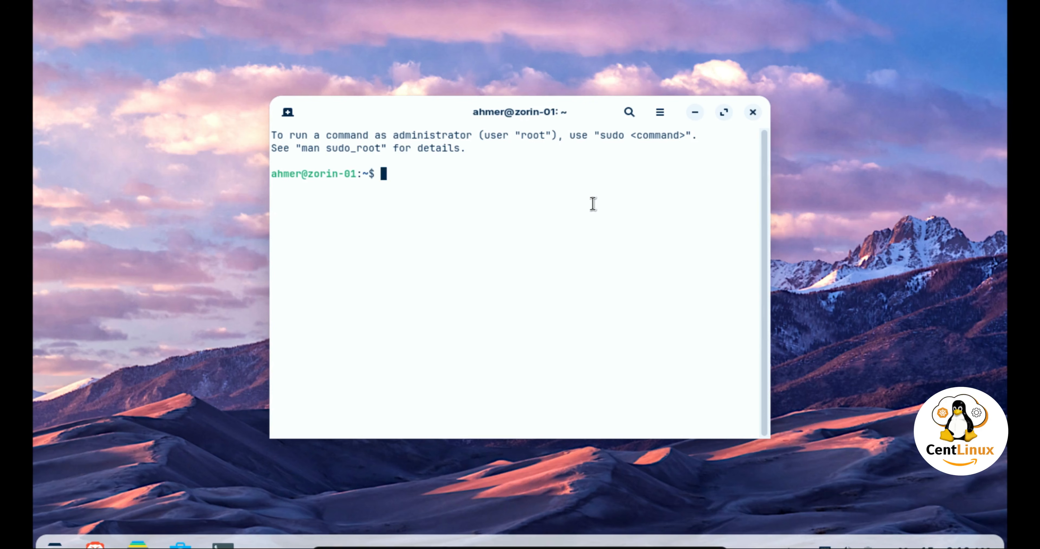
- Display the operating system release details by running cat /etc/os-release, and examine the PRETTY_NAME value
text(cat /etc/os)
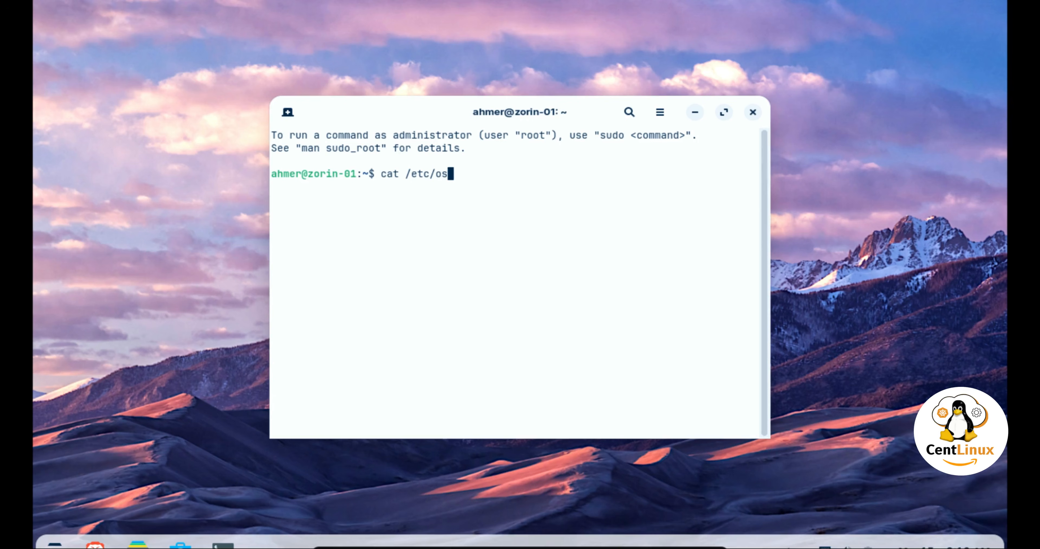
text(-release)
key(Return)
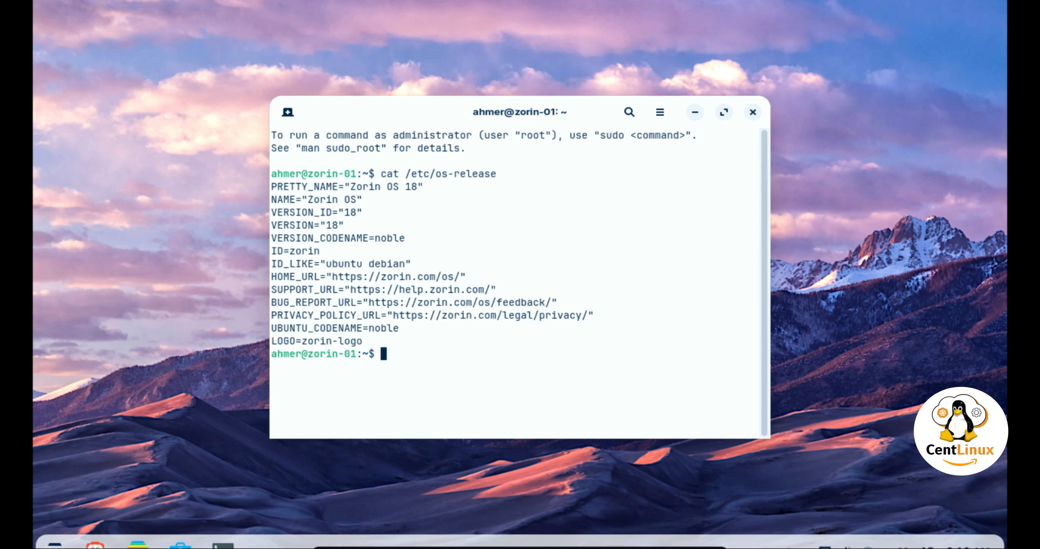
drag(349, 186, 423, 186)
click(460, 194)
- Display the kernel release with uname -r and the machine's name with hostname, and examine the returned name
text(uname -r)
key(Return)
text(hosttname)
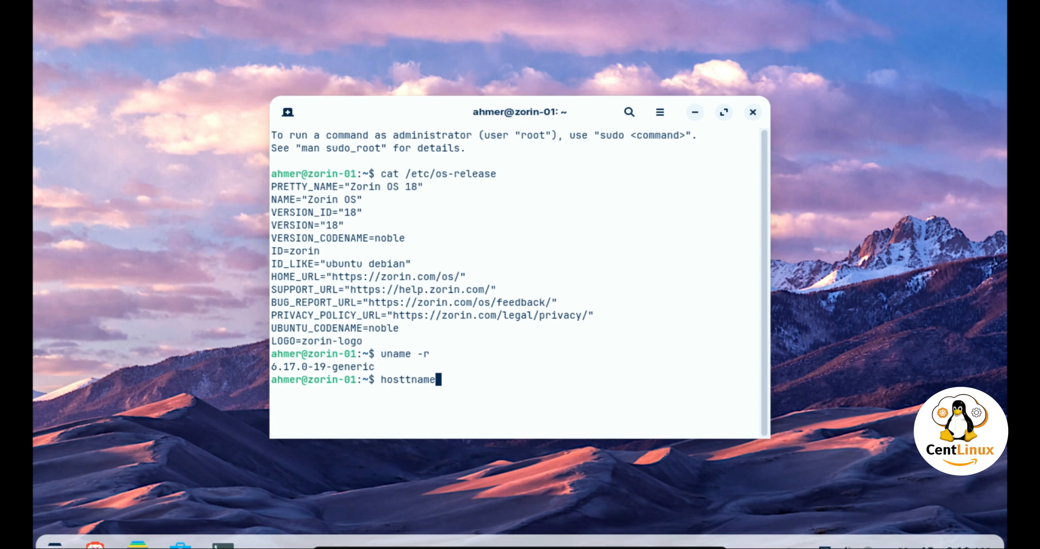
key(Left)
key(Left)
key(Left)
key(Left)
key(BackSpace)
key(Return)
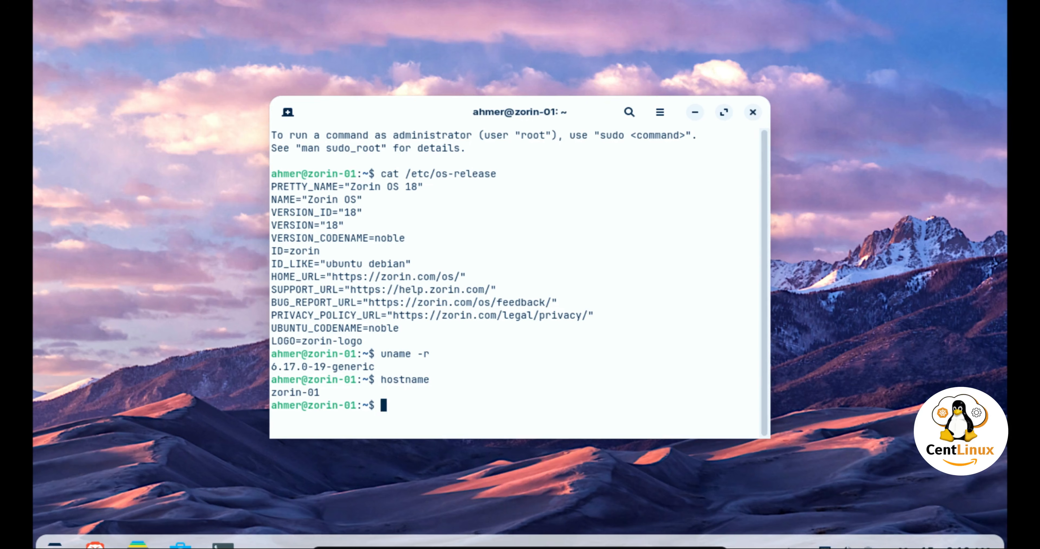
triple_click(328, 390)
click(297, 395)
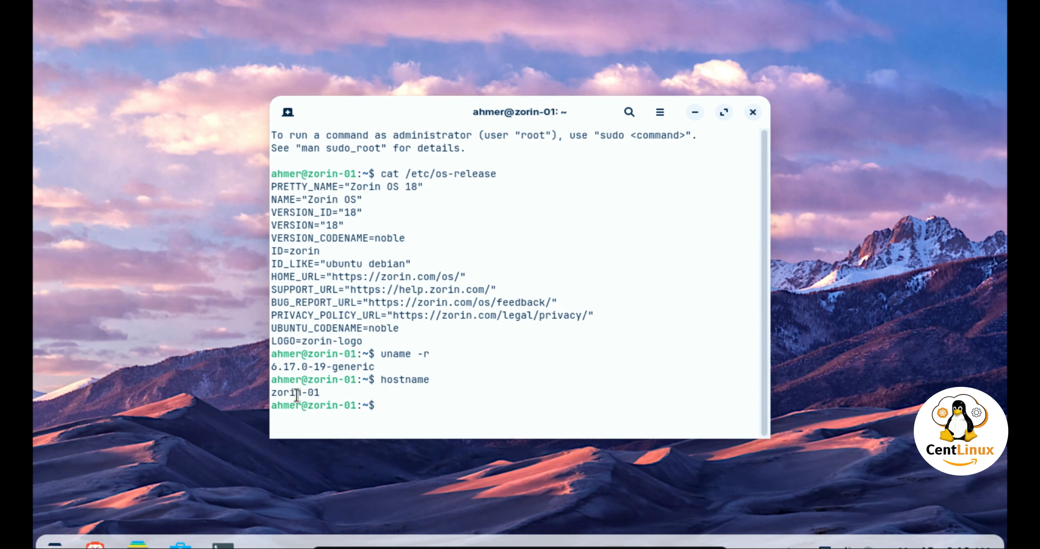